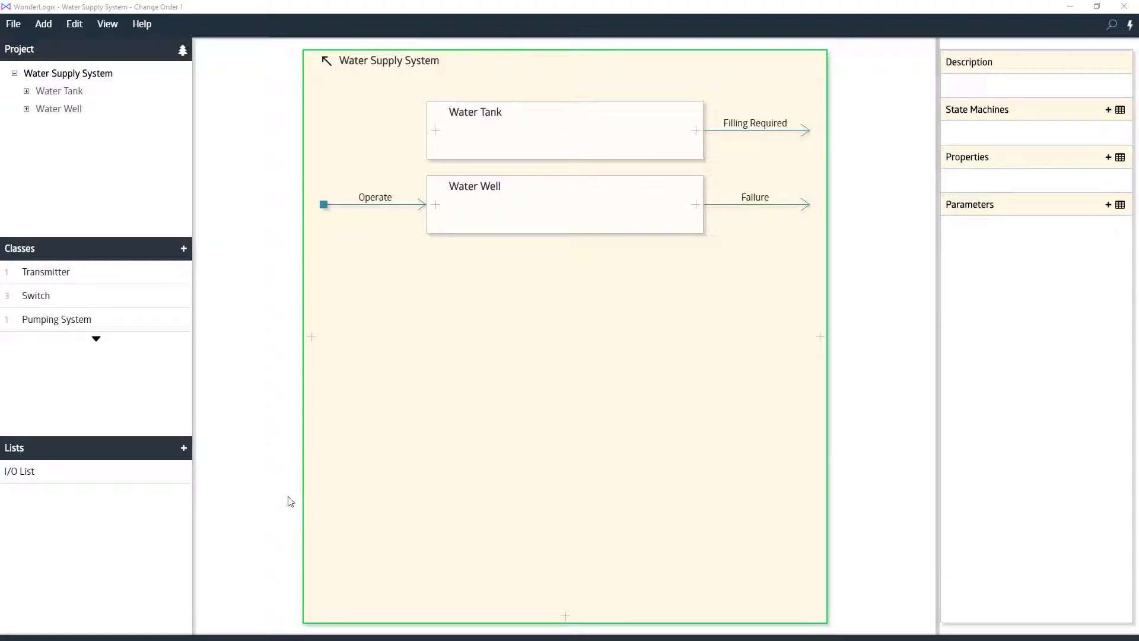
# Step: Open the Water Tank object and create a parameter named "Minimum Level" in it
pyautogui.doubleClick(553, 146)
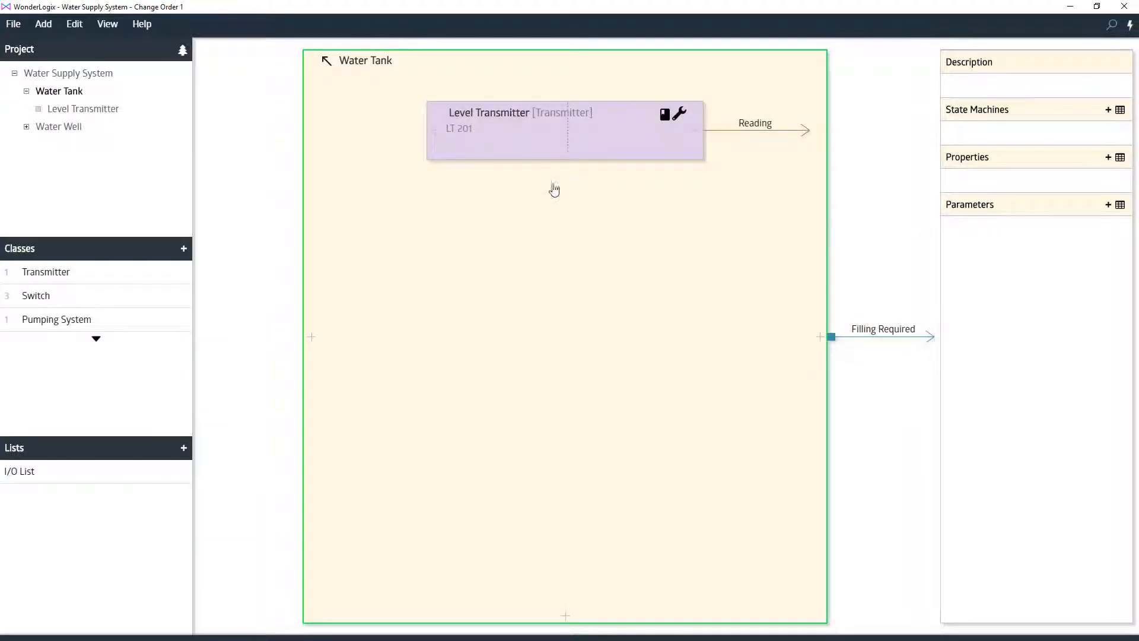
pyautogui.click(1108, 205)
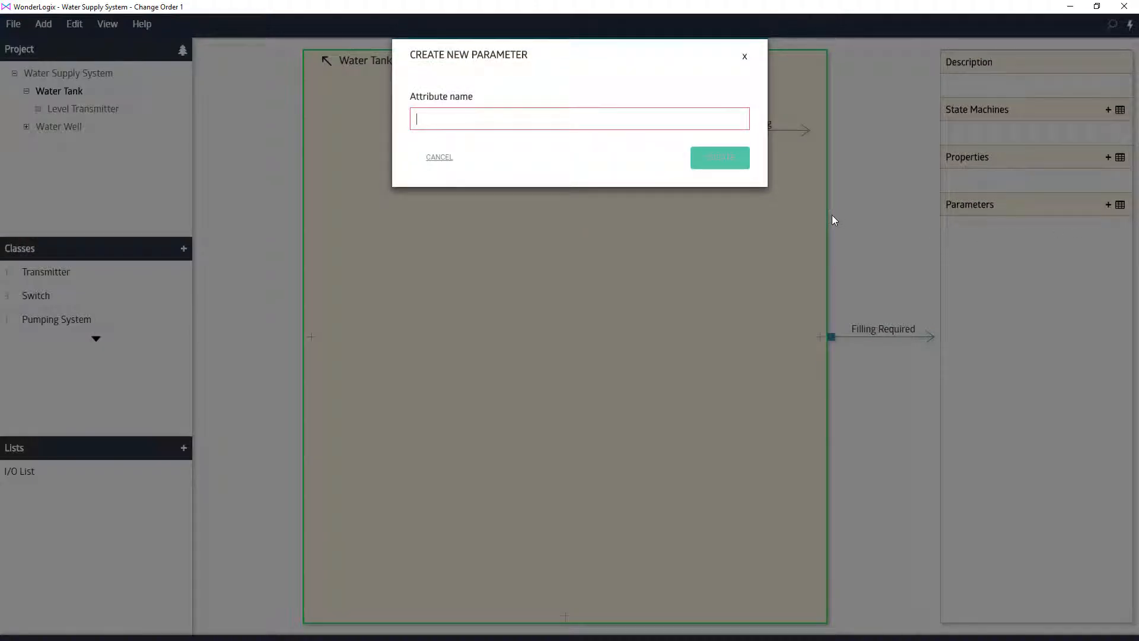
pyautogui.write('Minimum')
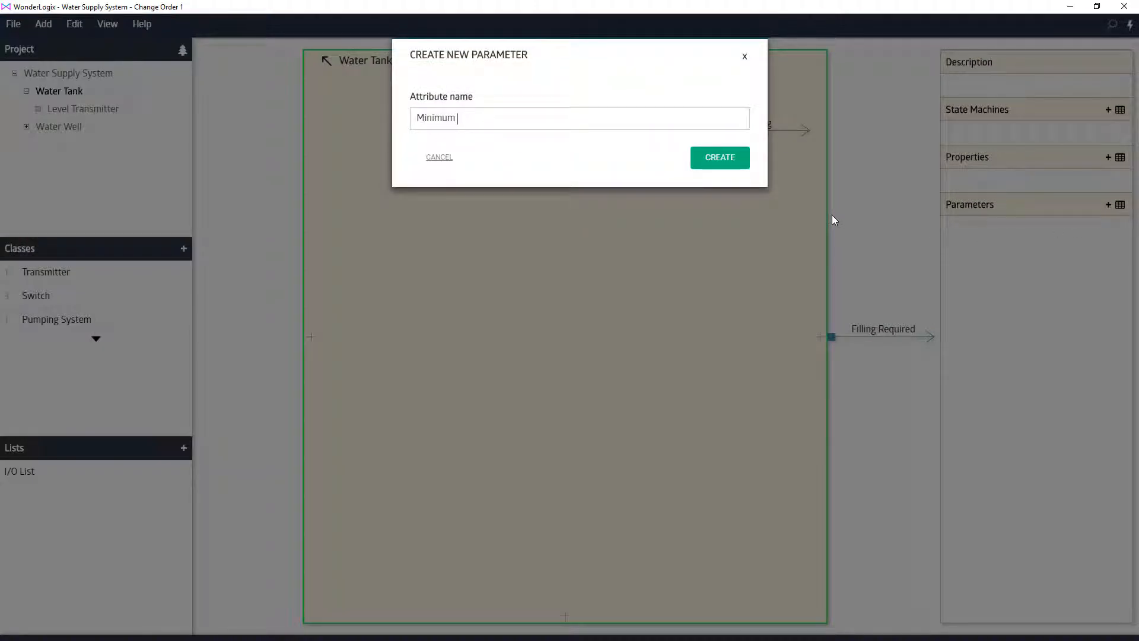
pyautogui.write(' Level')
pyautogui.press('Return')
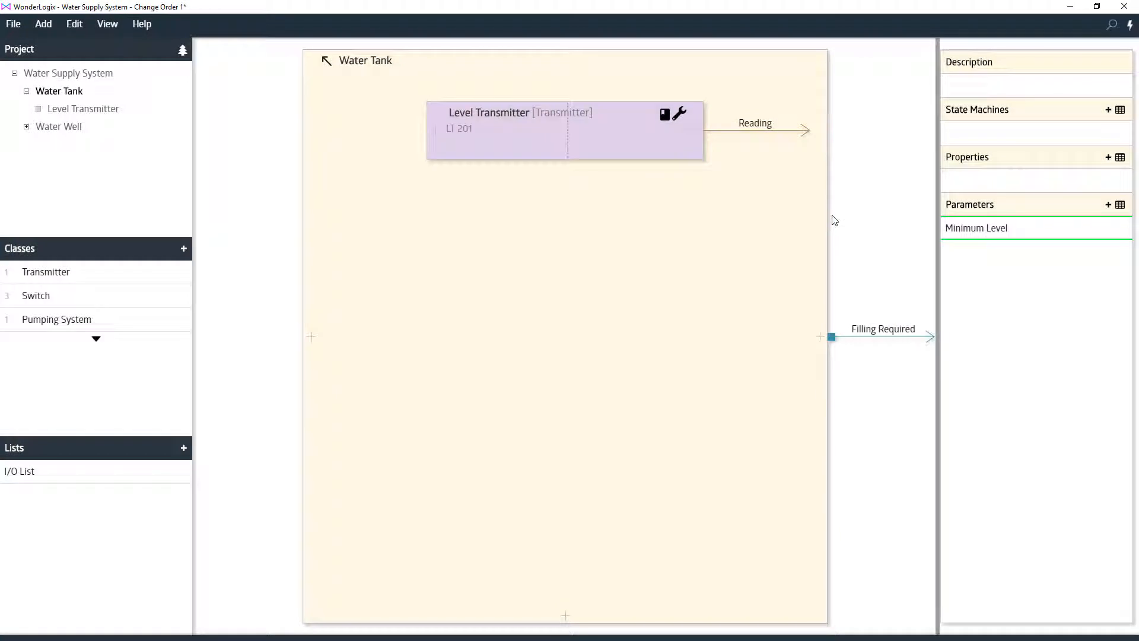
# Step: Set the Minimum Level parameter's type to Analog with an initial value of 40 and save it
pyautogui.click(997, 231)
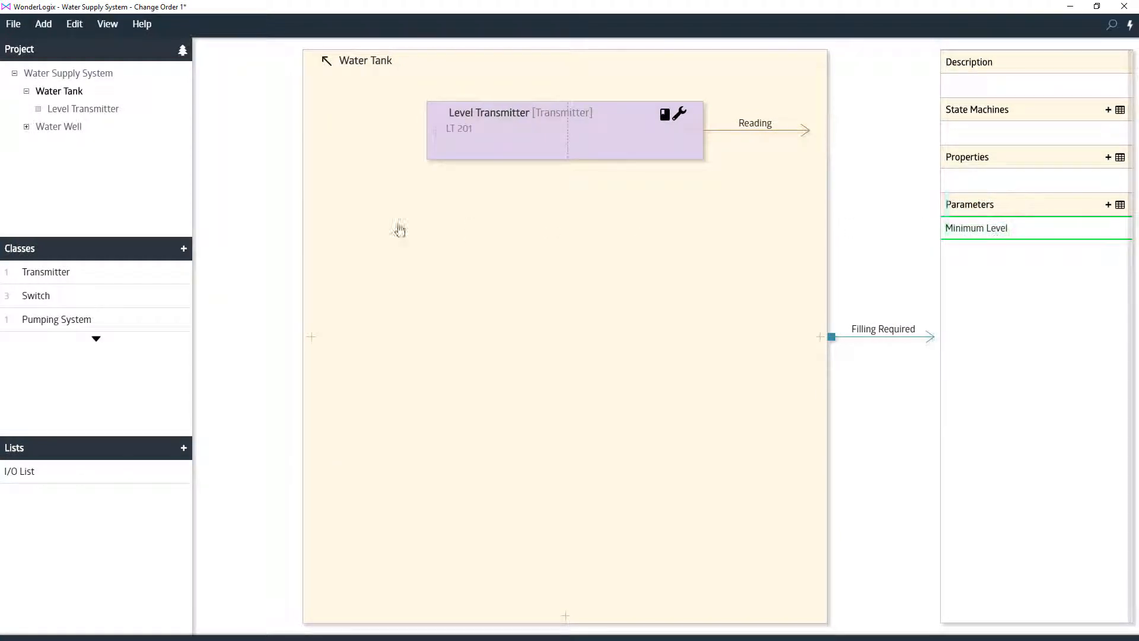
pyautogui.click(113, 133)
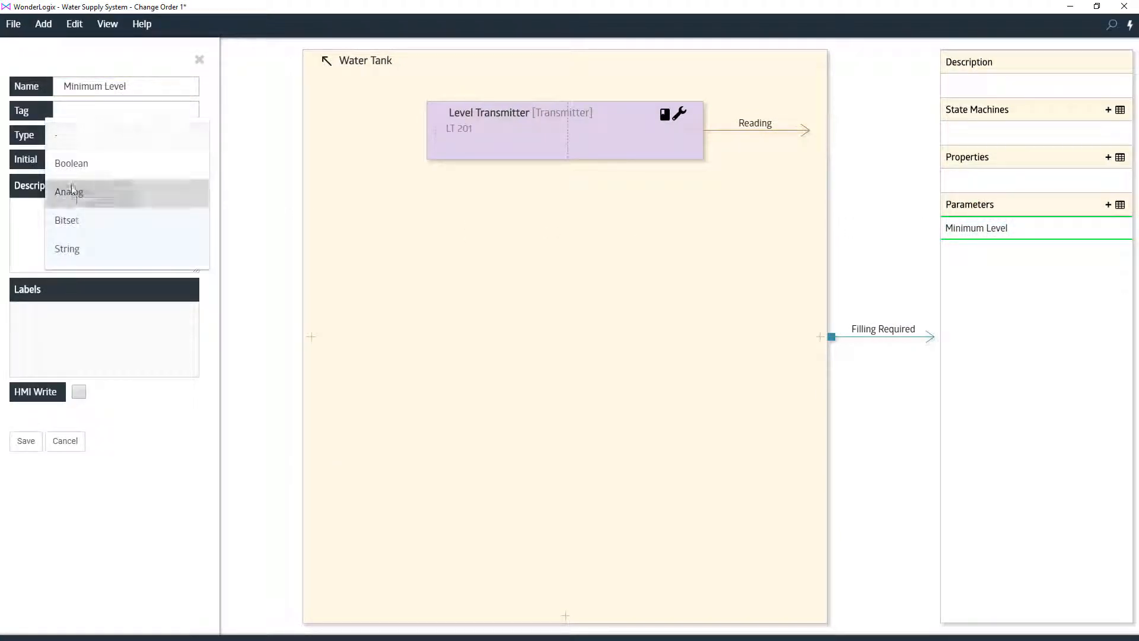
pyautogui.click(76, 189)
pyautogui.moveTo(83, 161); pyautogui.dragTo(54, 163)
pyautogui.write('40')
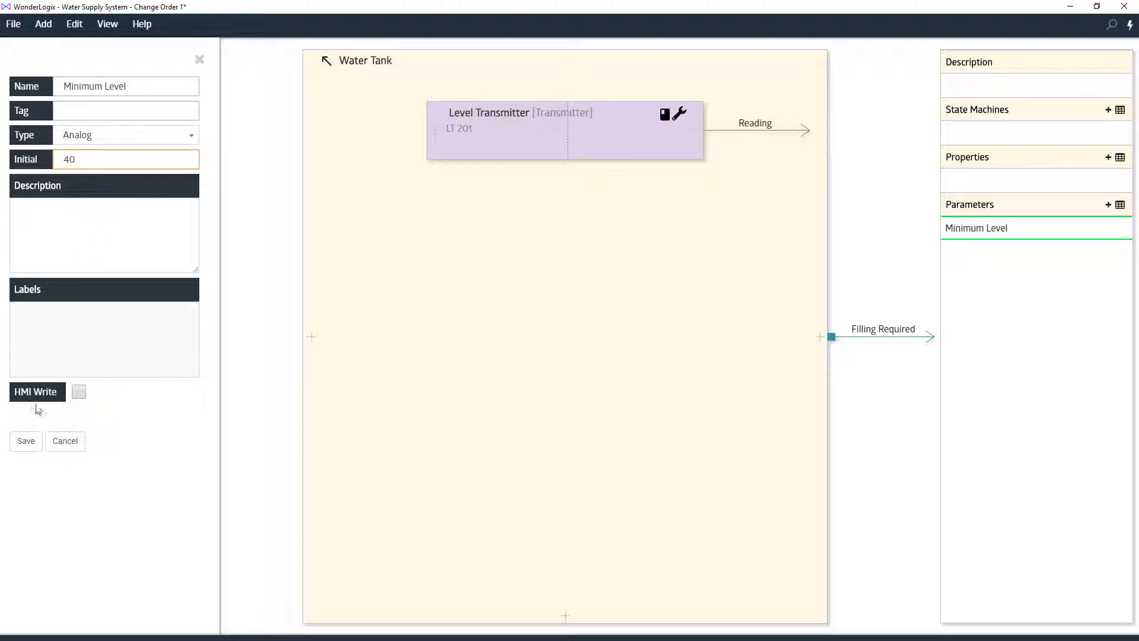
pyautogui.click(26, 441)
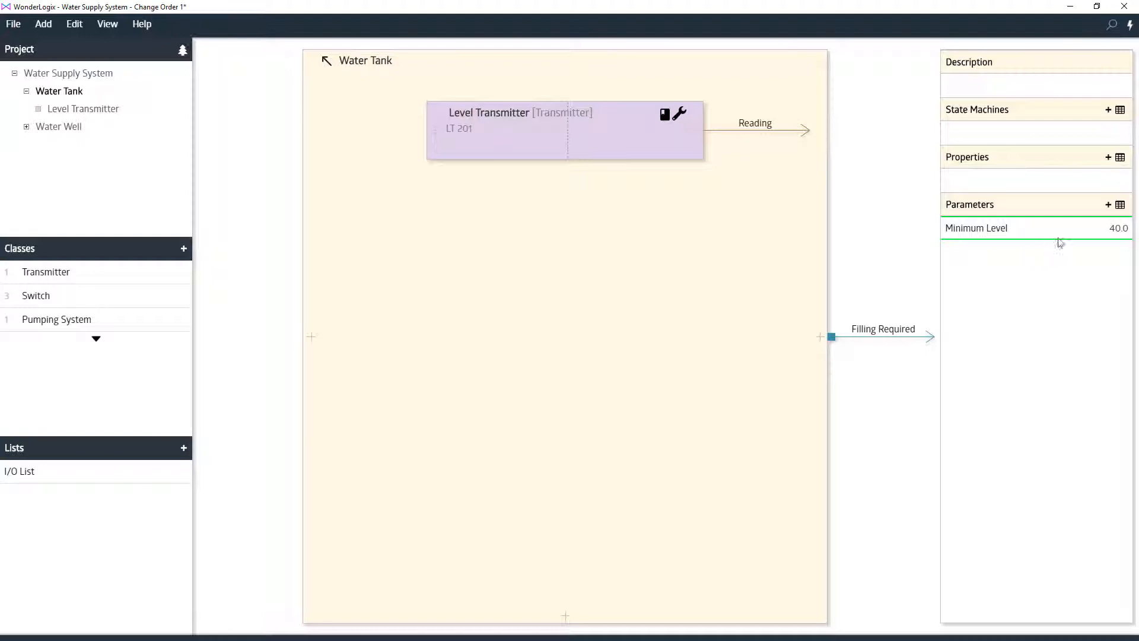
# Step: Create a second Water Tank parameter named "Level Difference"
pyautogui.click(1107, 205)
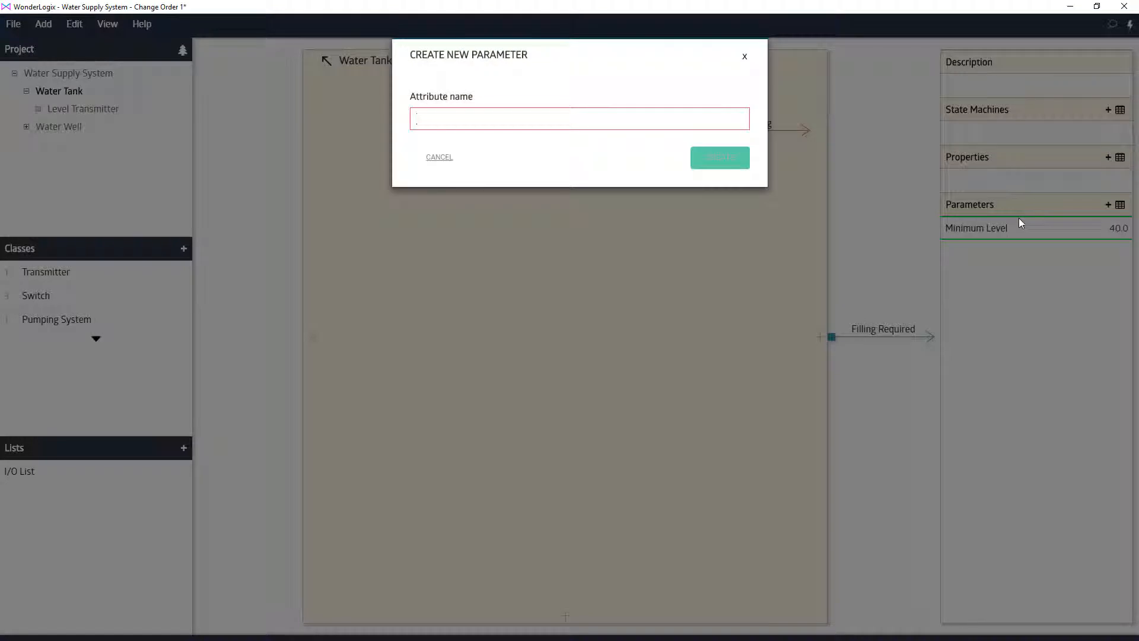
pyautogui.write('Lv')
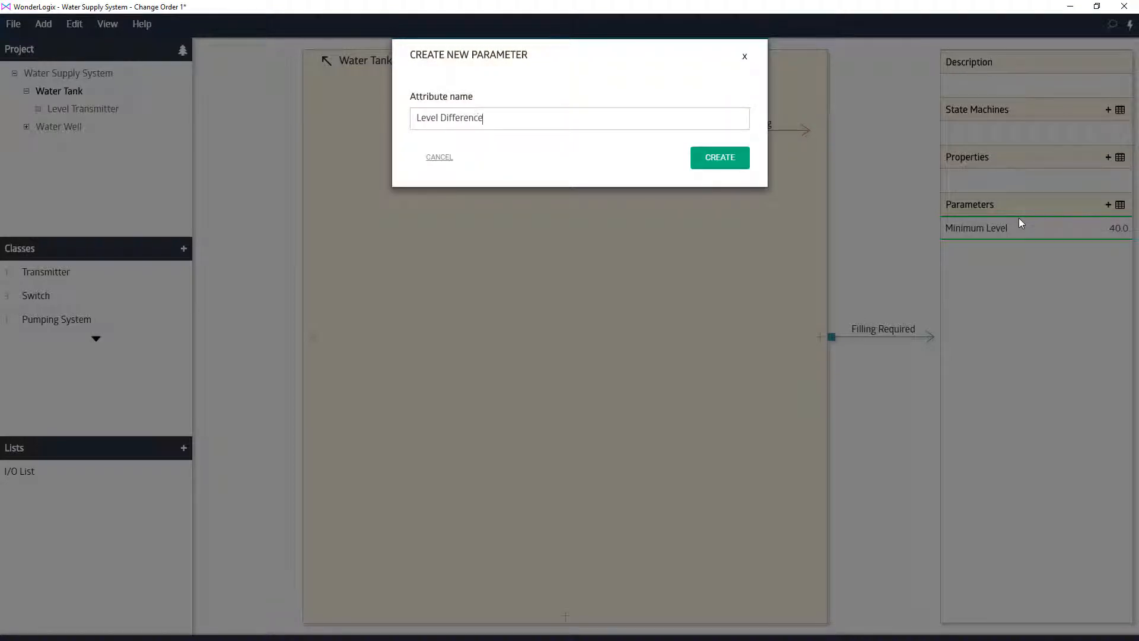
pyautogui.press('Return')
# Step: Set the Level Difference parameter's type to Analog with an initial value of 20 and save it
pyautogui.click(1009, 252)
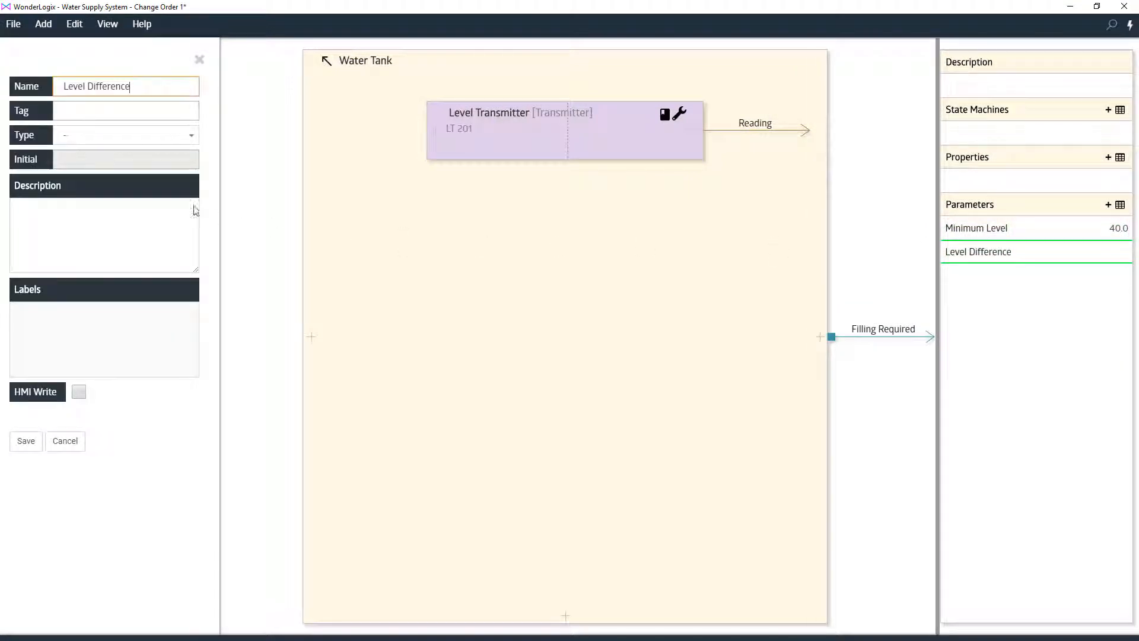
pyautogui.click(104, 138)
pyautogui.click(79, 192)
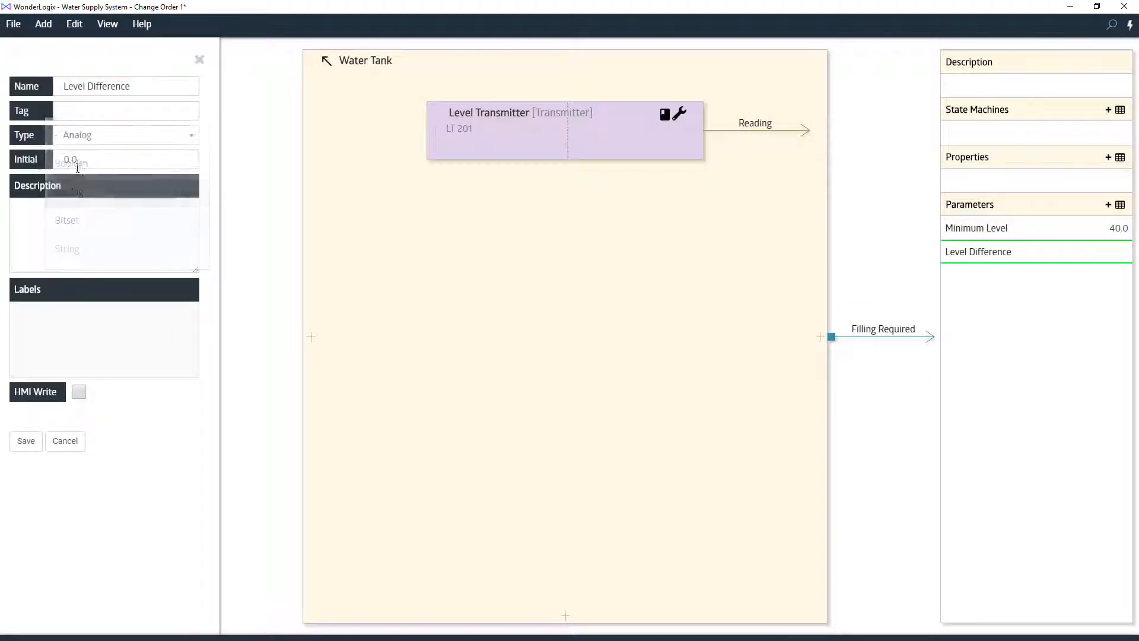
pyautogui.doubleClick(58, 161)
pyautogui.write('20')
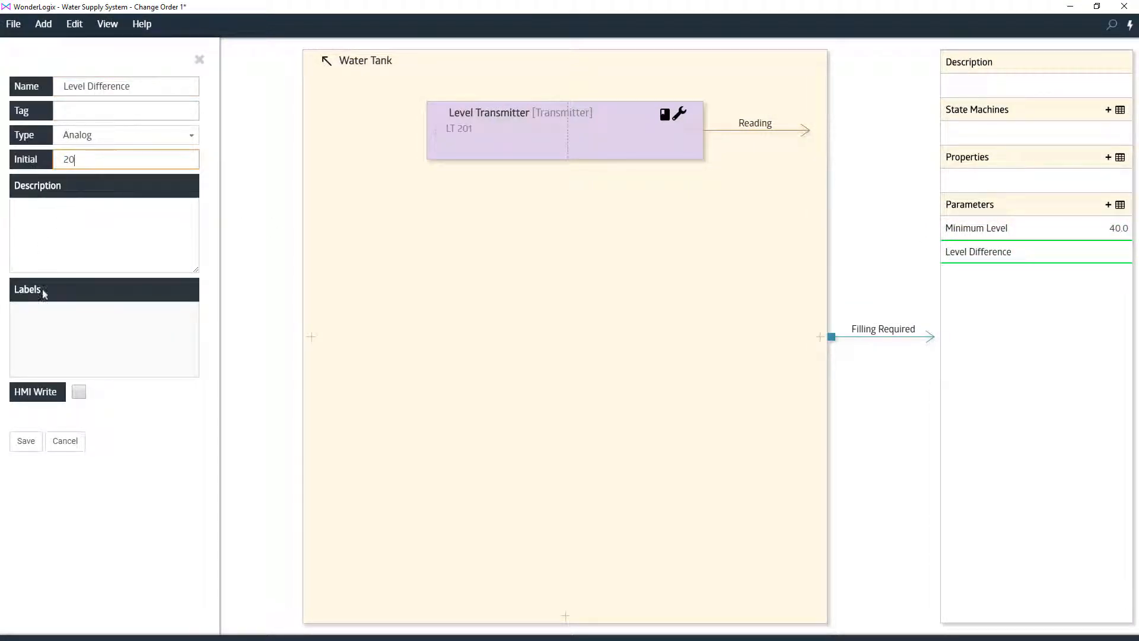
pyautogui.click(26, 441)
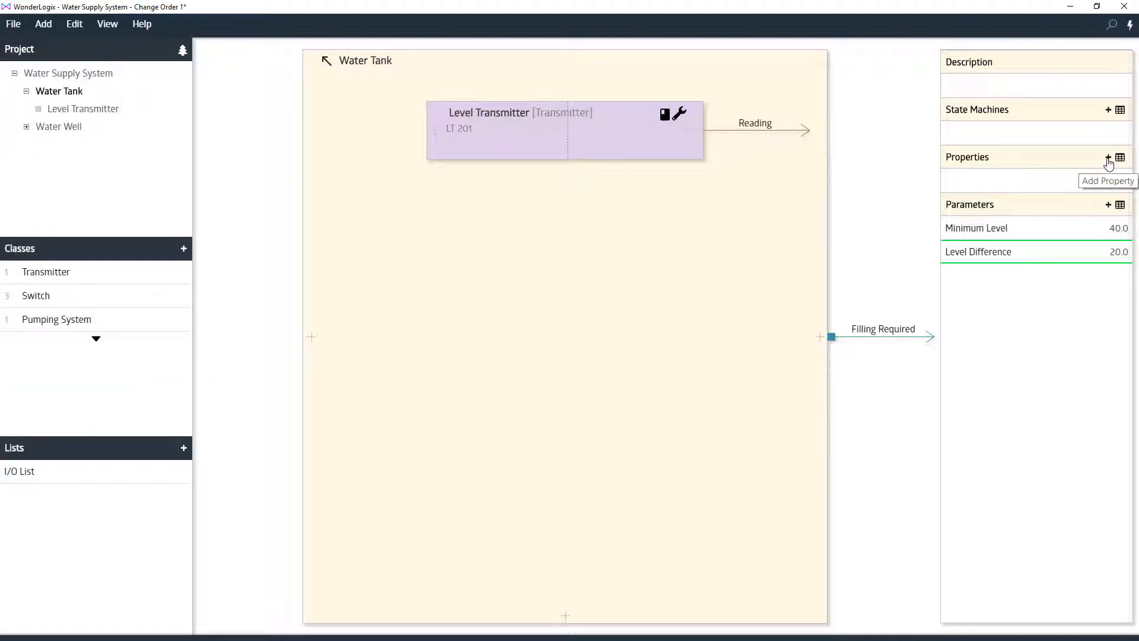
# Step: Create a Water Tank property named "Maximum Level"
pyautogui.click(1108, 159)
pyautogui.write('Maximum L')
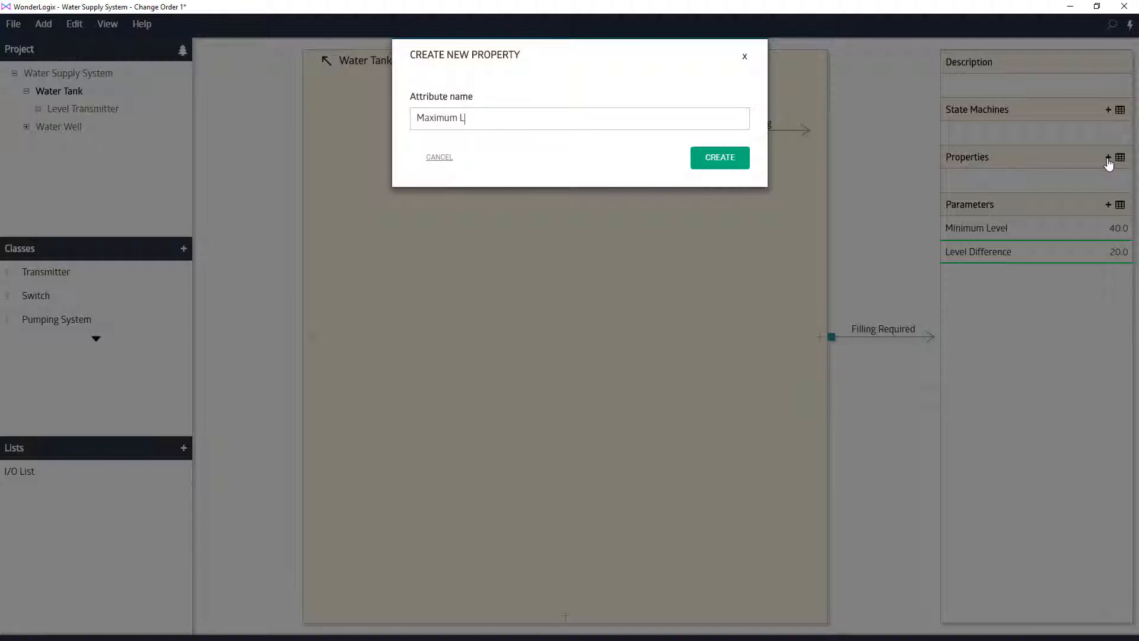
pyautogui.write('evel')
pyautogui.press('Return')
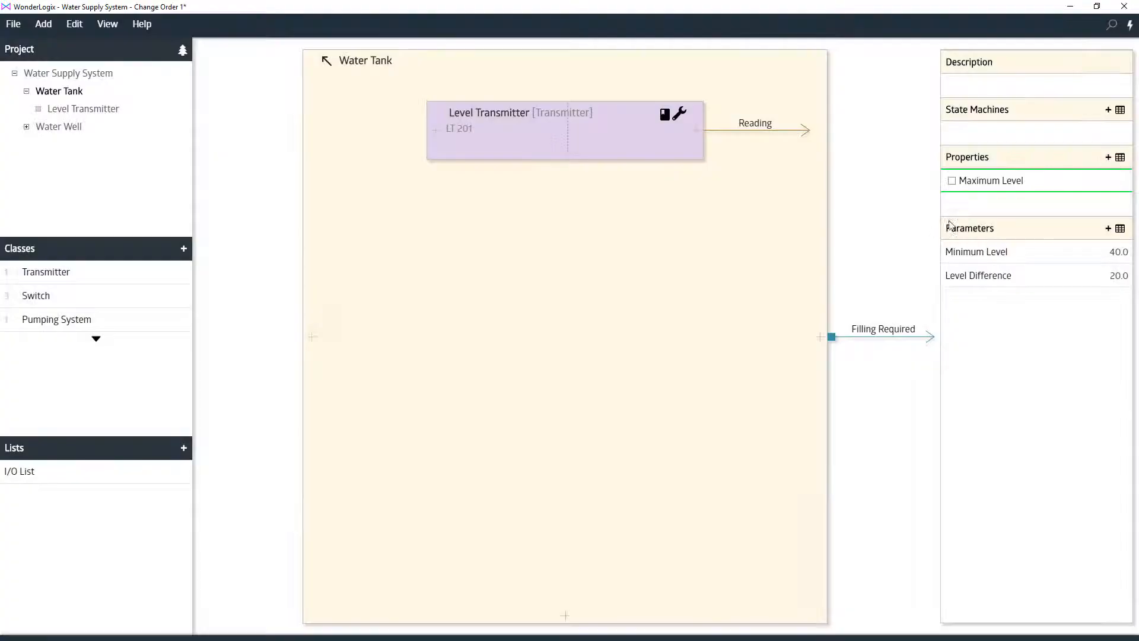
# Step: Enable Numeric Modification for the Maximum Level property's rule and make the property equal to the parameter Minimum Level
pyautogui.click(953, 180)
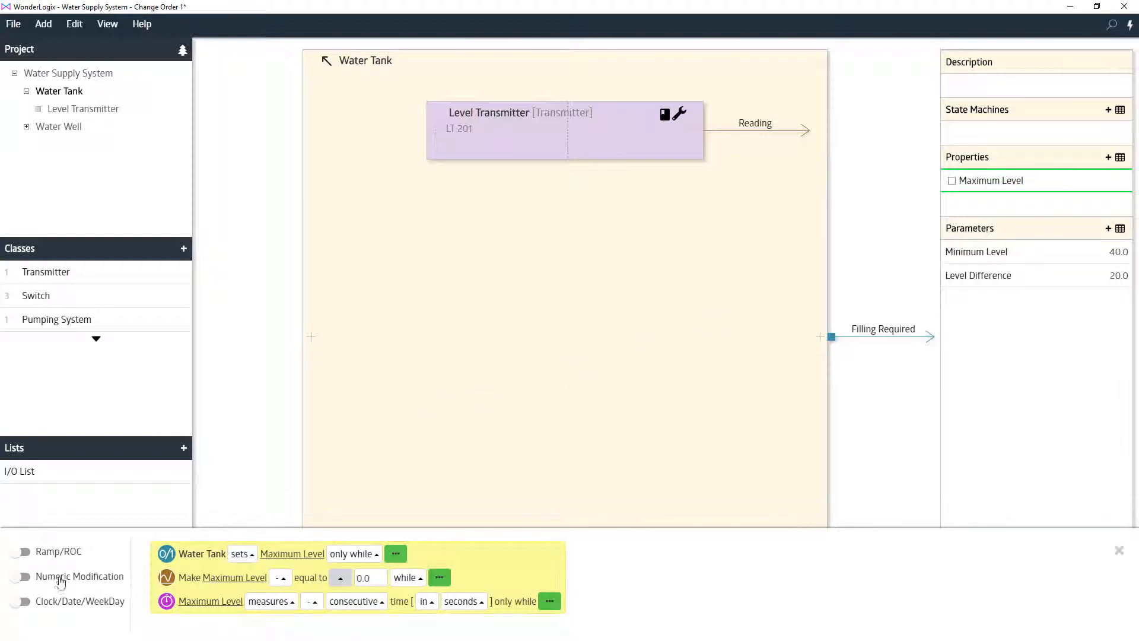
pyautogui.click(62, 578)
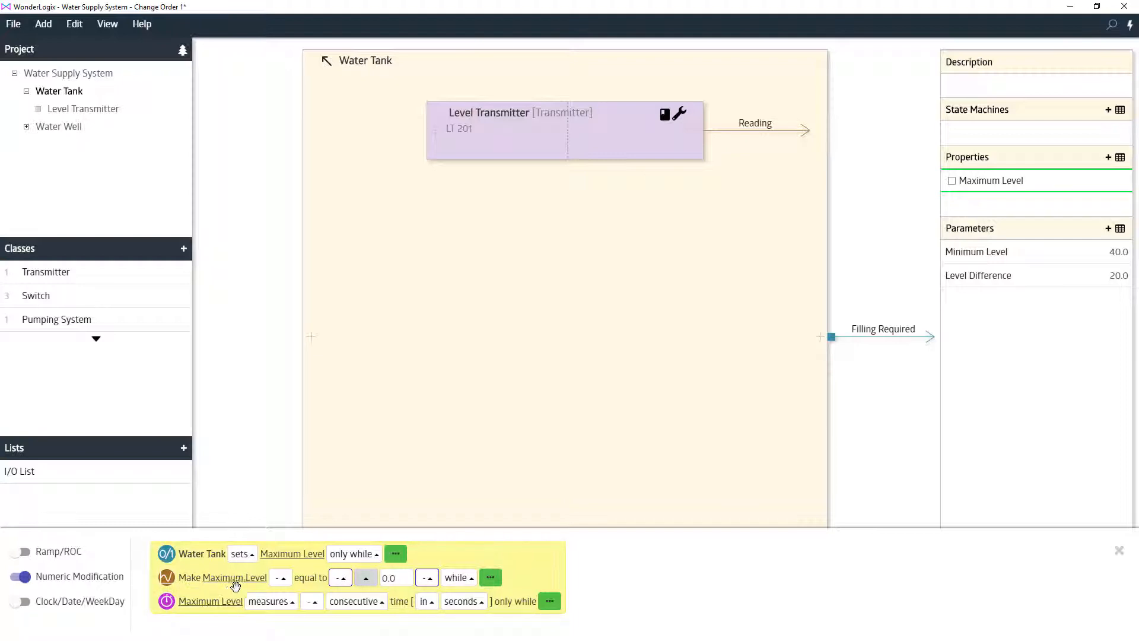
pyautogui.click(365, 581)
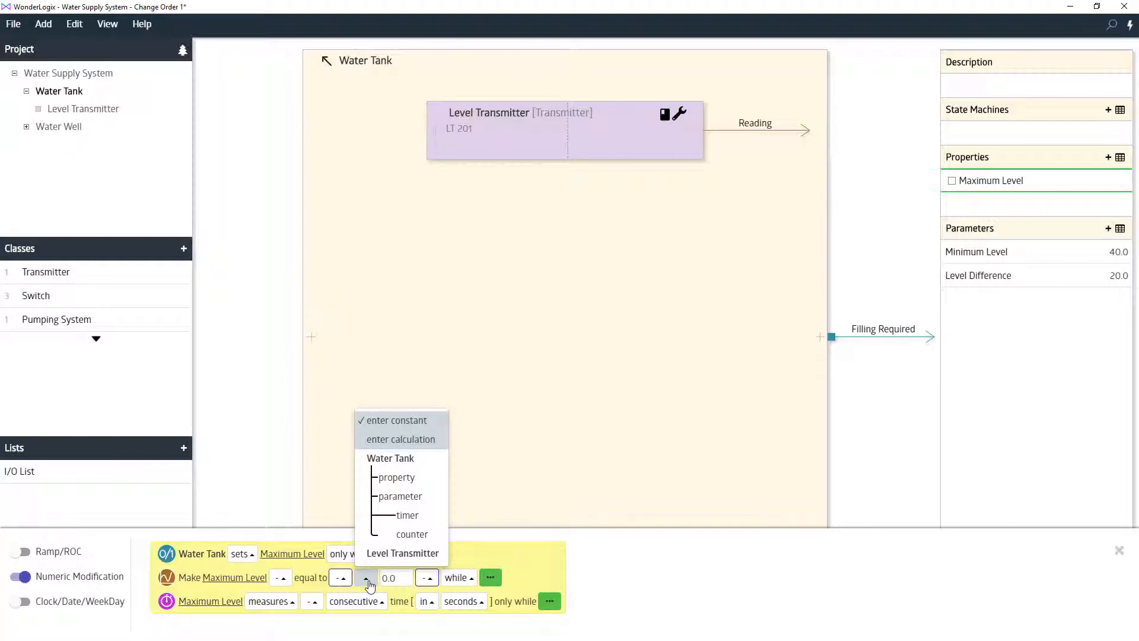
pyautogui.click(391, 497)
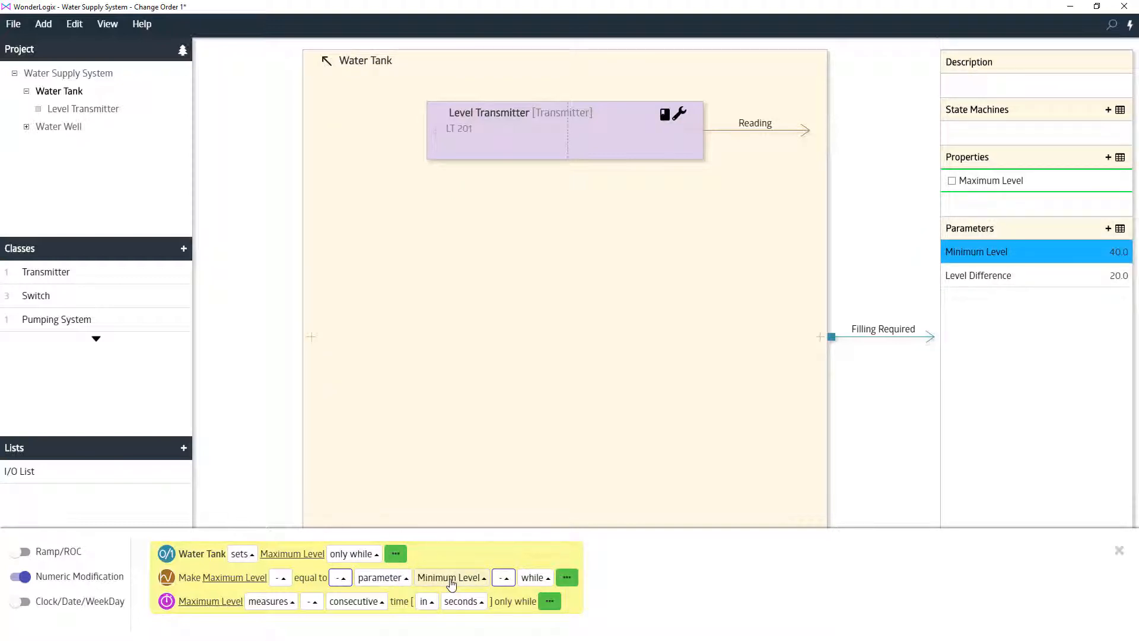
# Step: Extend the Maximum Level equation with "plus" the parameter Level Difference
pyautogui.click(506, 578)
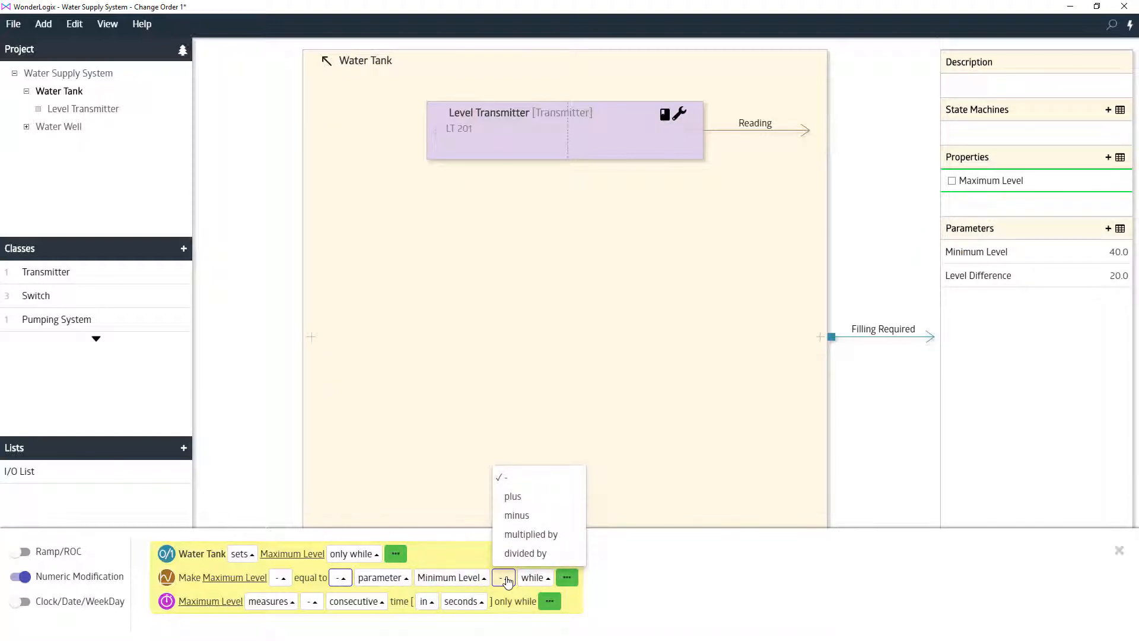
pyautogui.click(525, 499)
pyautogui.click(545, 578)
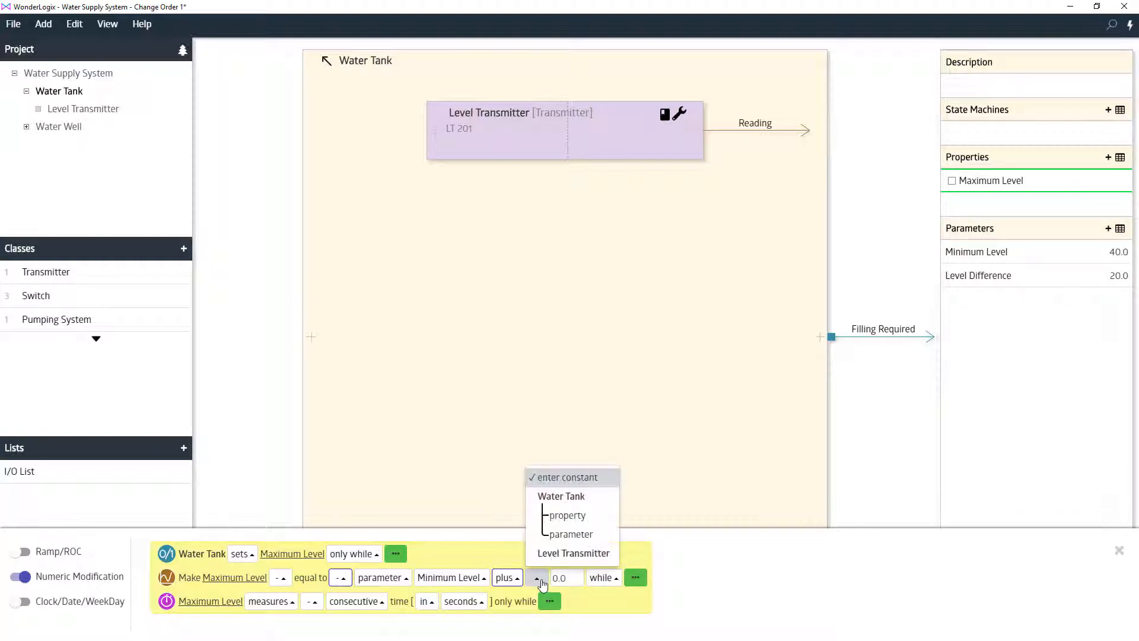
pyautogui.click(567, 535)
pyautogui.click(603, 579)
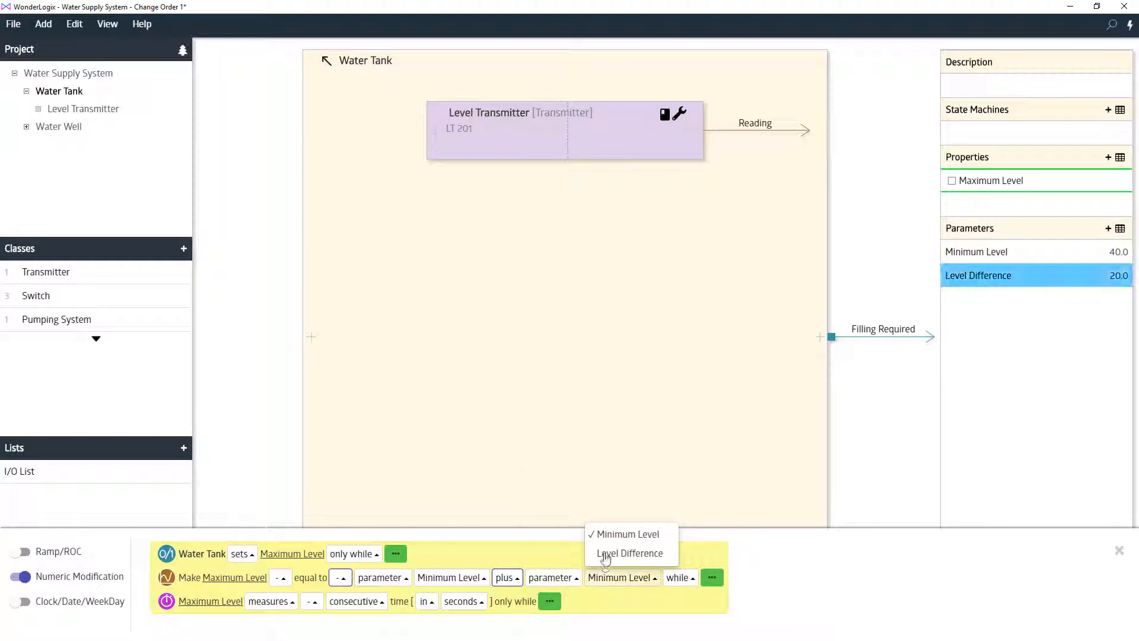
pyautogui.click(601, 622)
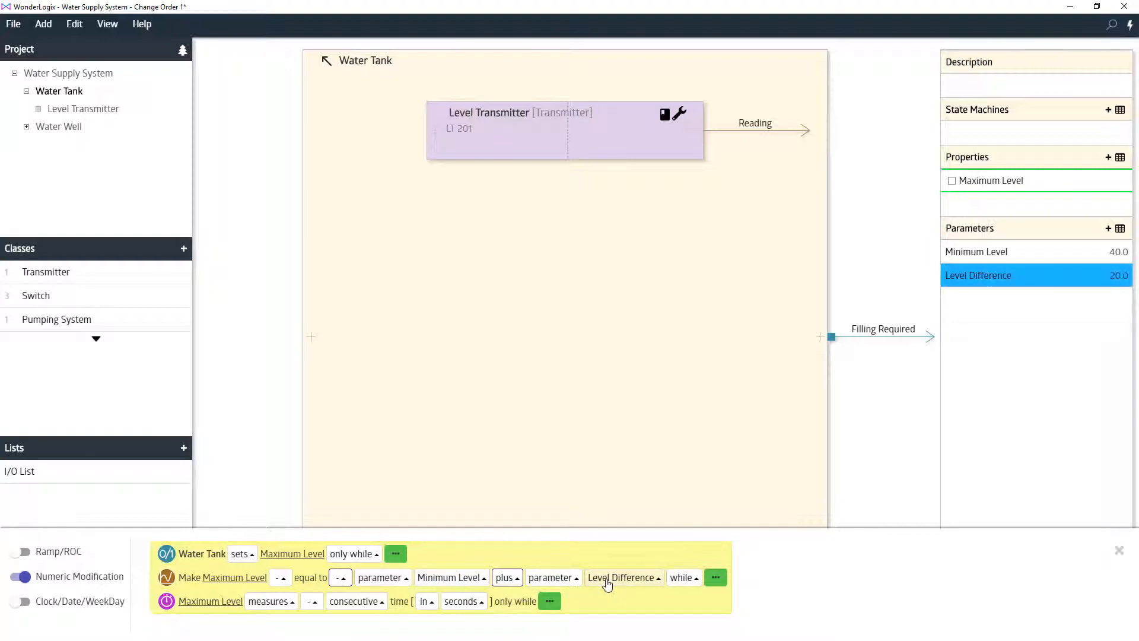
# Step: Set the Maximum Level equation to apply always and save the rule
pyautogui.click(685, 578)
pyautogui.click(689, 553)
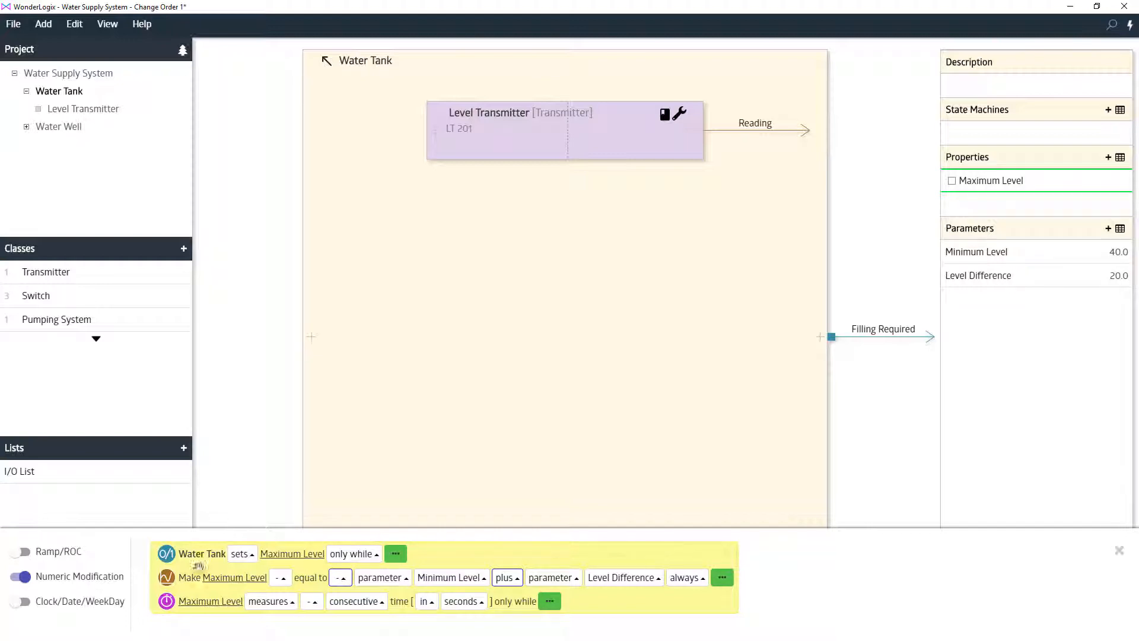
pyautogui.click(720, 580)
pyautogui.click(722, 553)
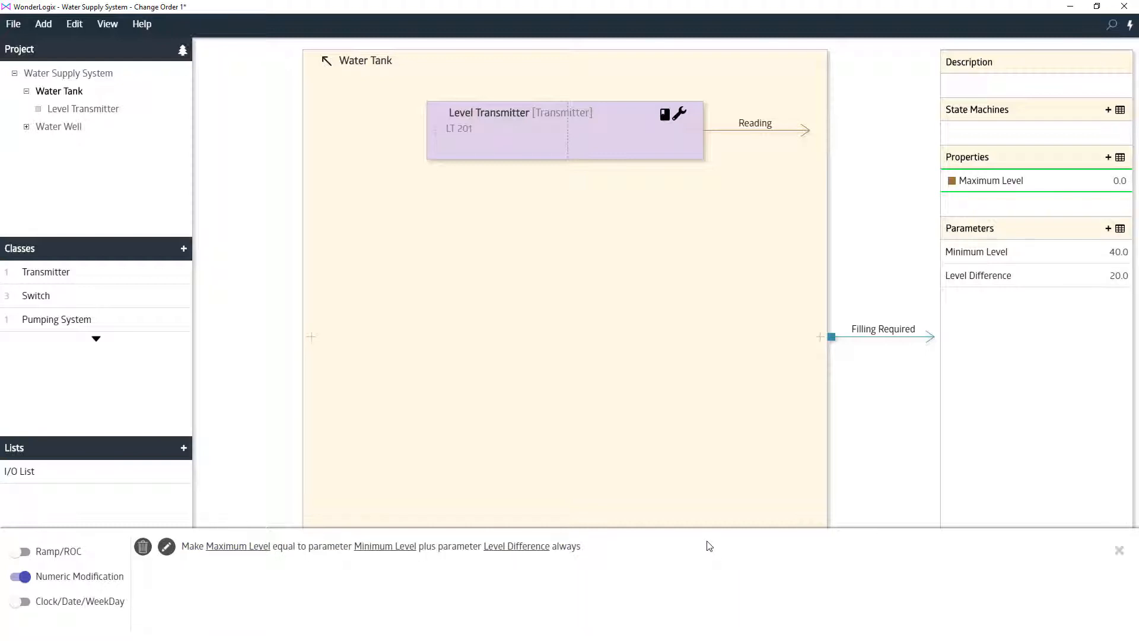
# Step: Edit the rule that reports Filling Required so the Level Transmitter reading is compared as less than the parameter Minimum Level
pyautogui.click(832, 336)
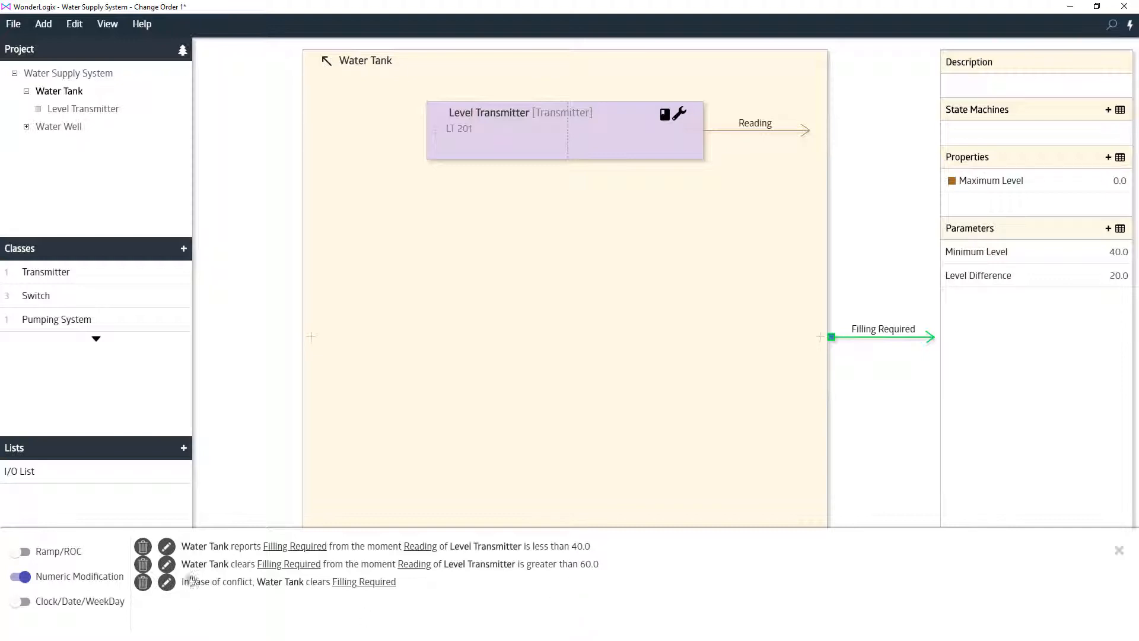
pyautogui.click(166, 547)
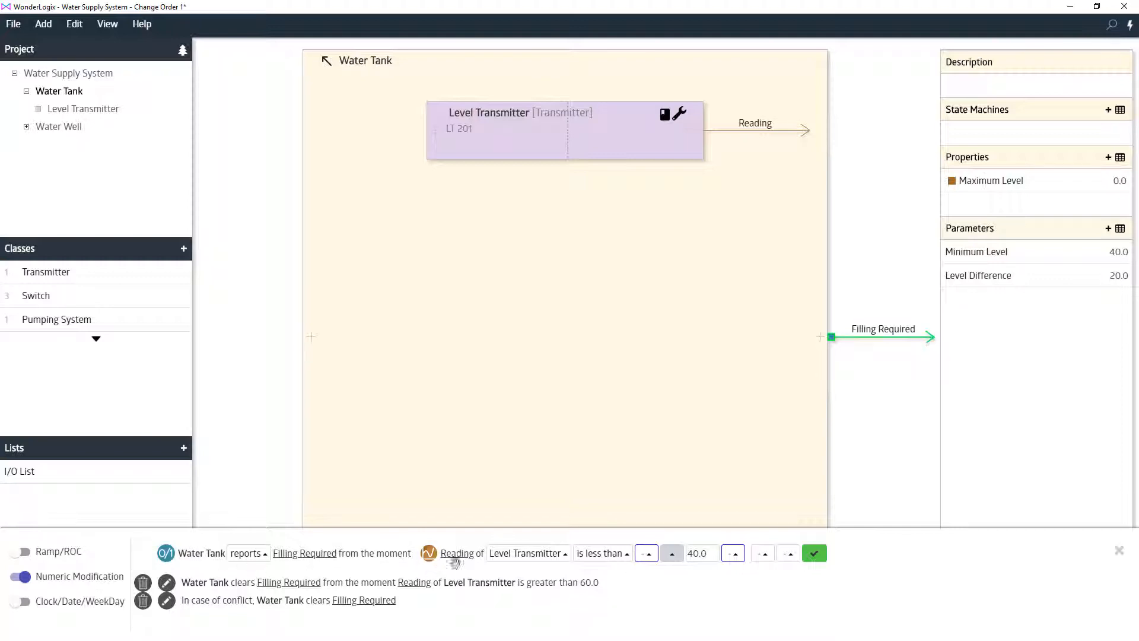
pyautogui.click(680, 557)
pyautogui.click(705, 512)
pyautogui.click(889, 553)
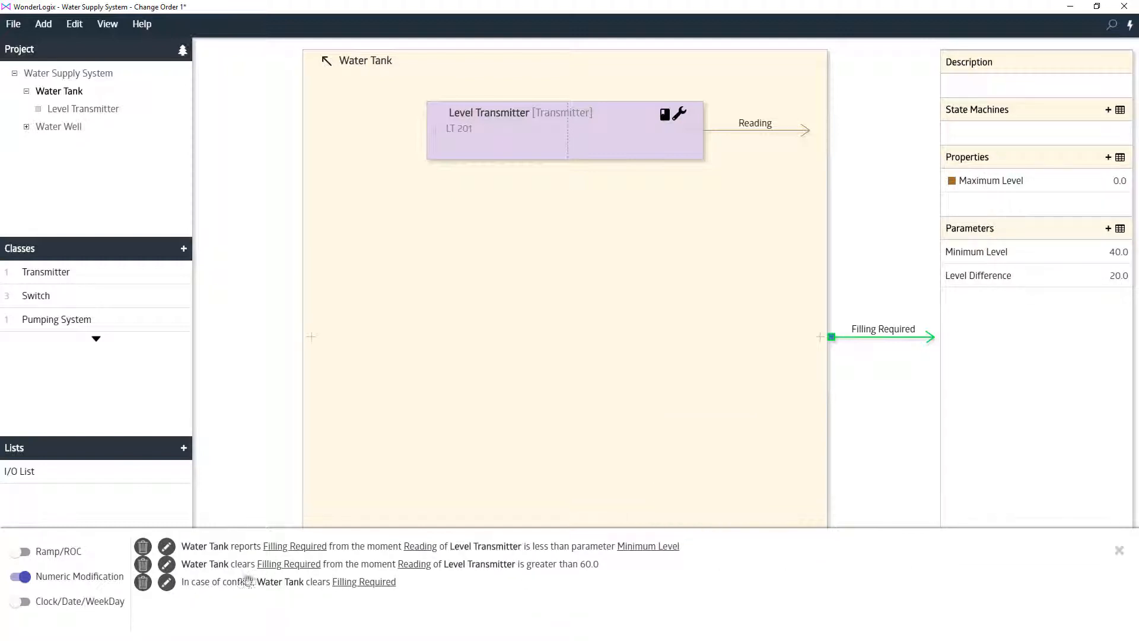
# Step: Edit the rule that clears Filling Required so the reading must be greater than the property Maximum Level, and close the rule editor
pyautogui.click(167, 564)
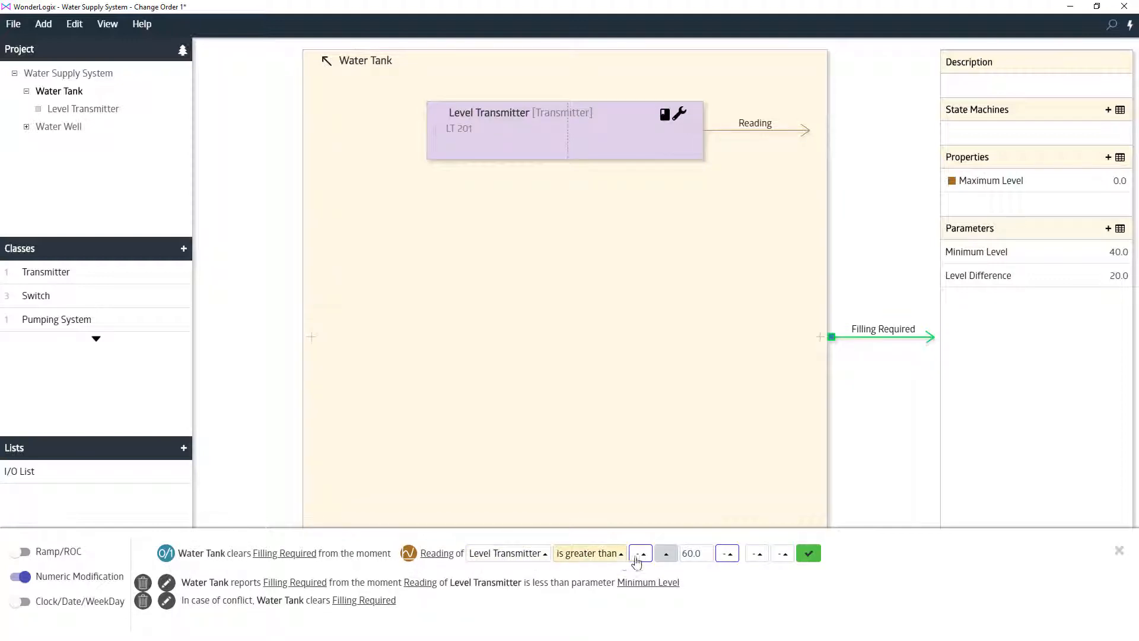
pyautogui.click(665, 553)
pyautogui.click(688, 497)
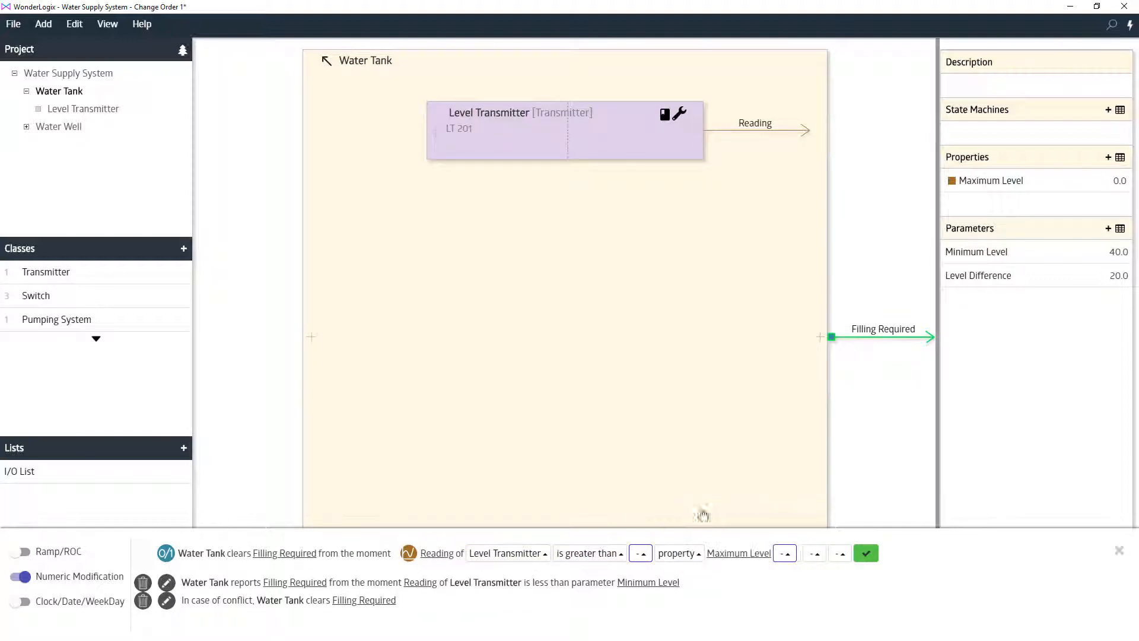
pyautogui.click(866, 553)
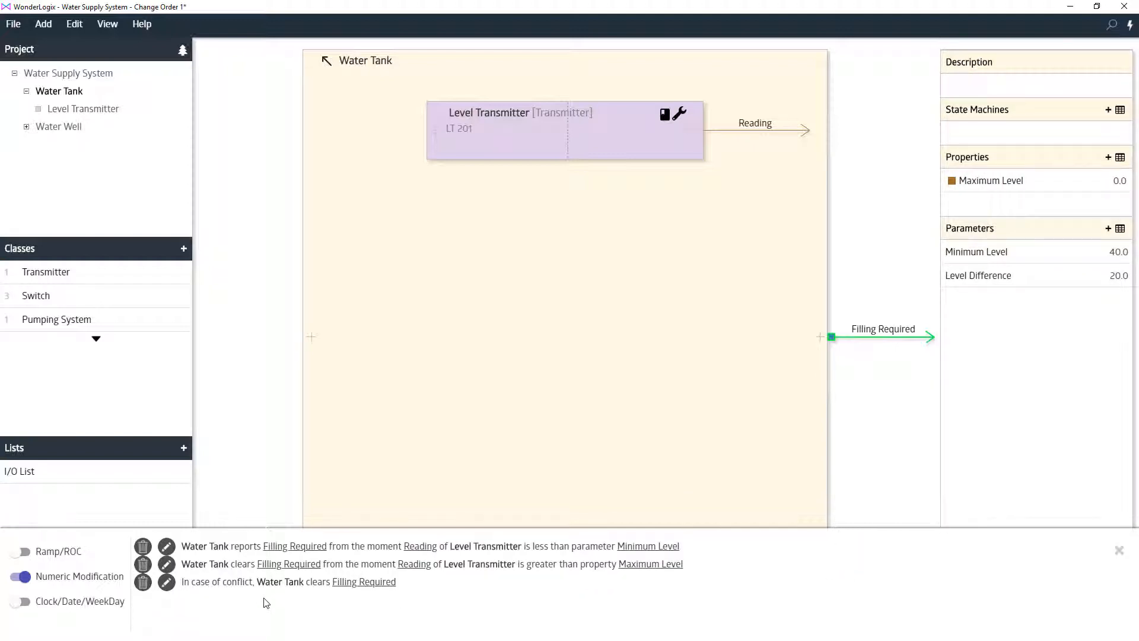
pyautogui.click(1119, 552)
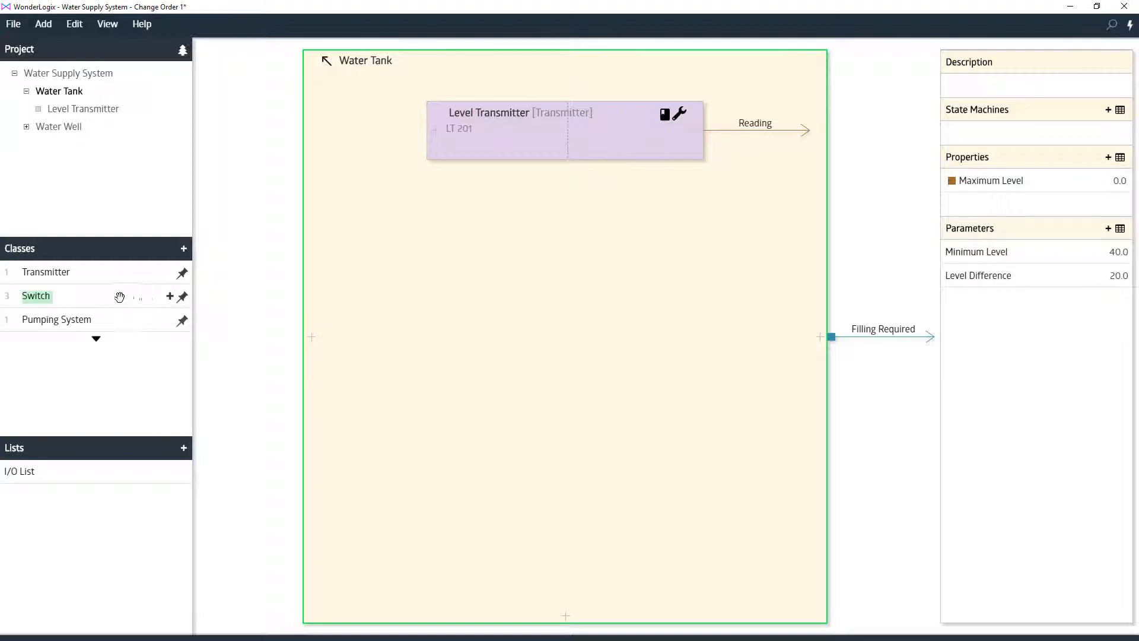
# Step: Add a single Switch instance named Level Switch High to the Water Tank and give it the tag LSH-203
pyautogui.click(170, 297)
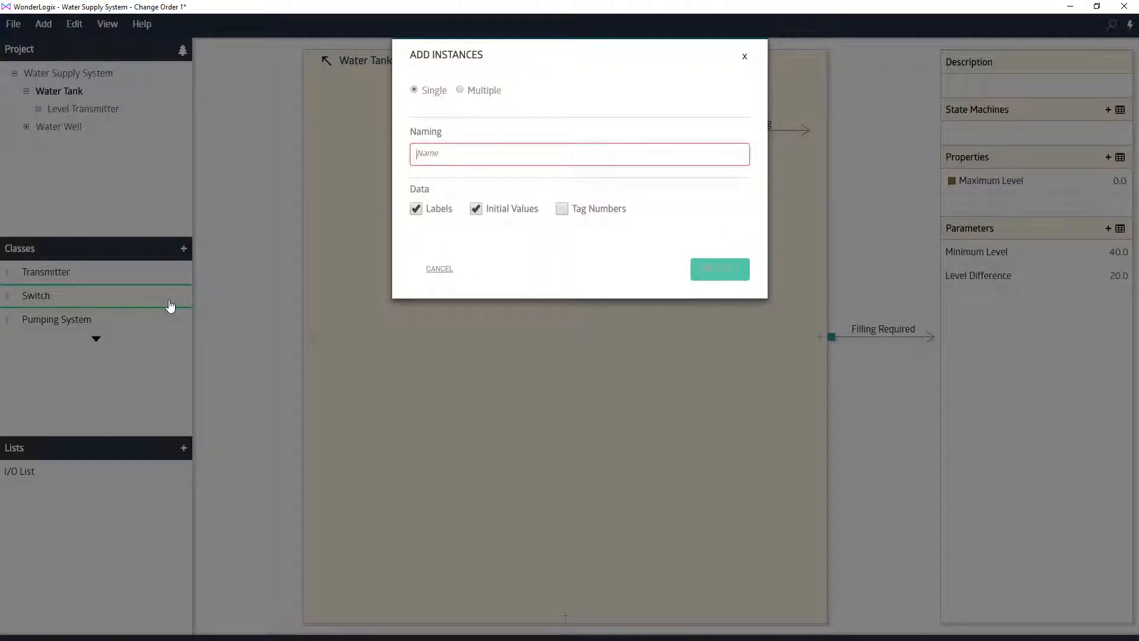
pyautogui.write('Level swi')
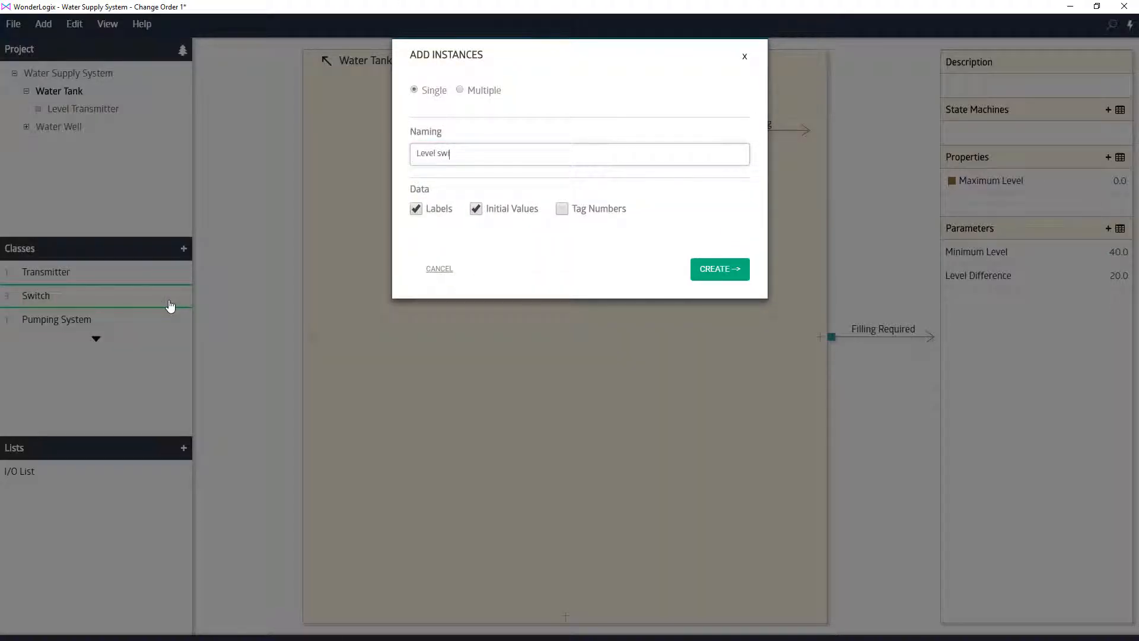
pyautogui.write('tch High')
pyautogui.click(717, 270)
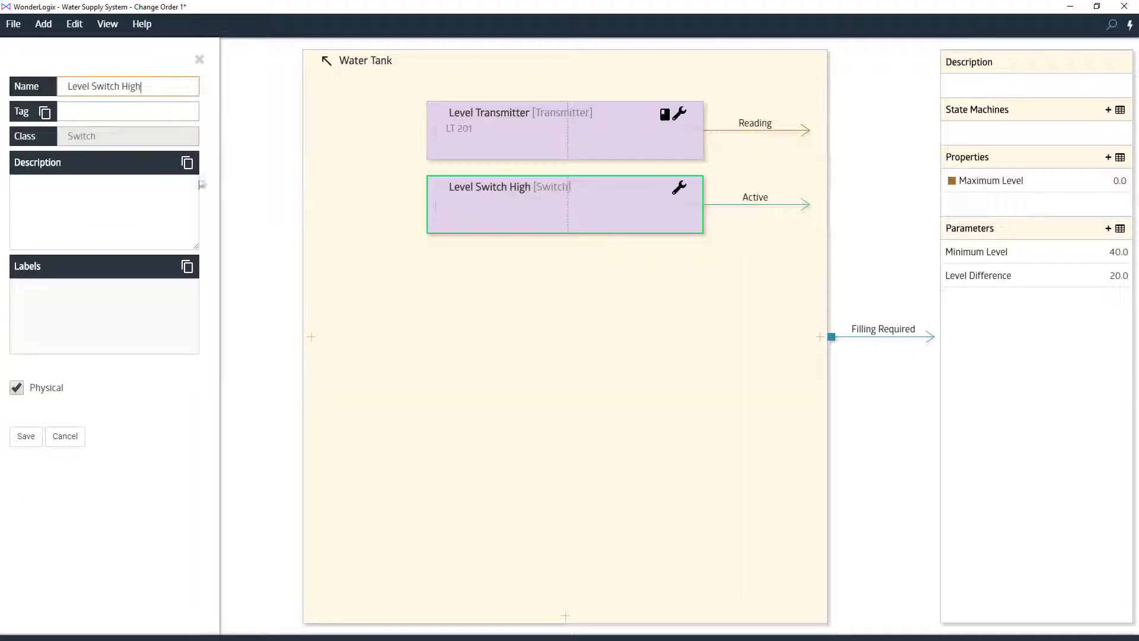
pyautogui.click(101, 114)
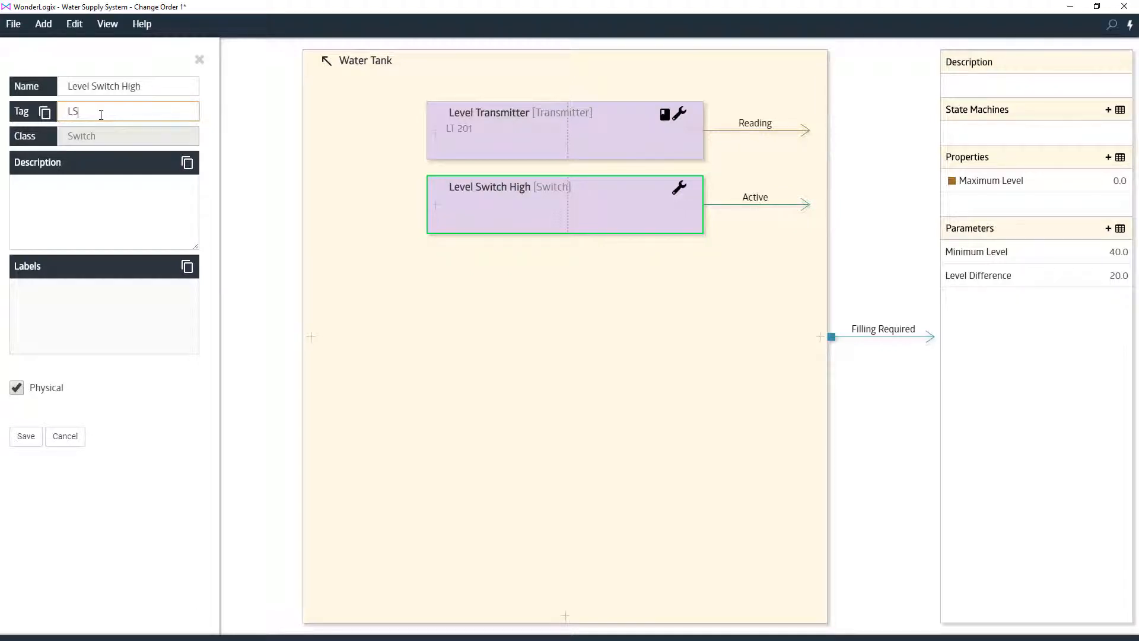
pyautogui.write('LSH-203')
pyautogui.click(30, 436)
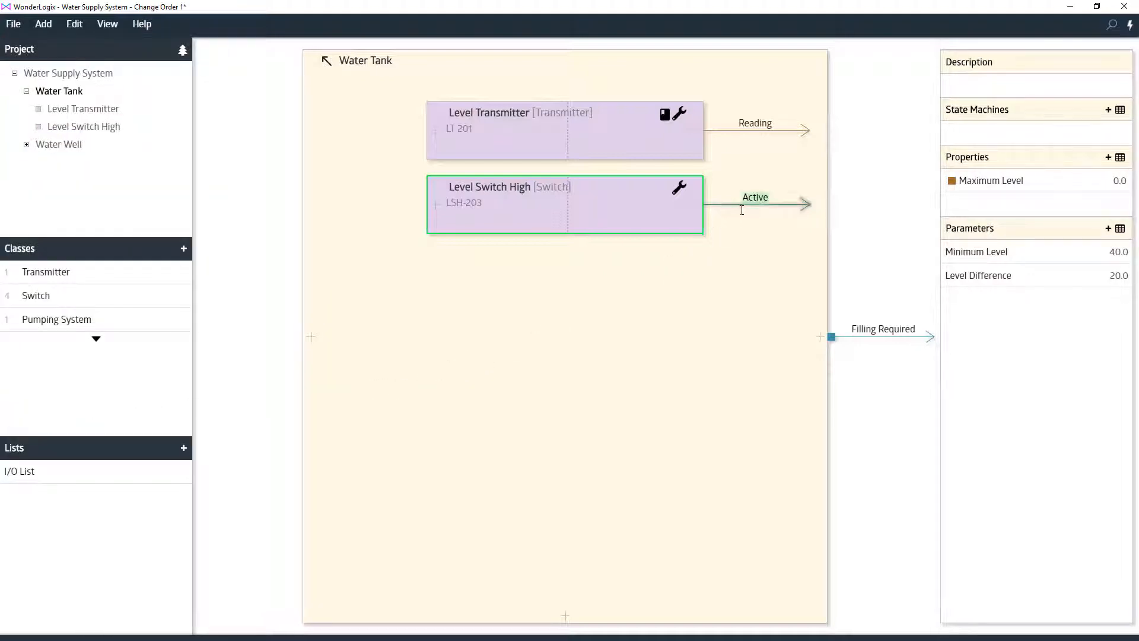
# Step: Extend the rule that clears Filling Required with the alternative (any-of) condition "Level Switch High is Active" and save it
pyautogui.moveTo(742, 210)
pyautogui.click(832, 338)
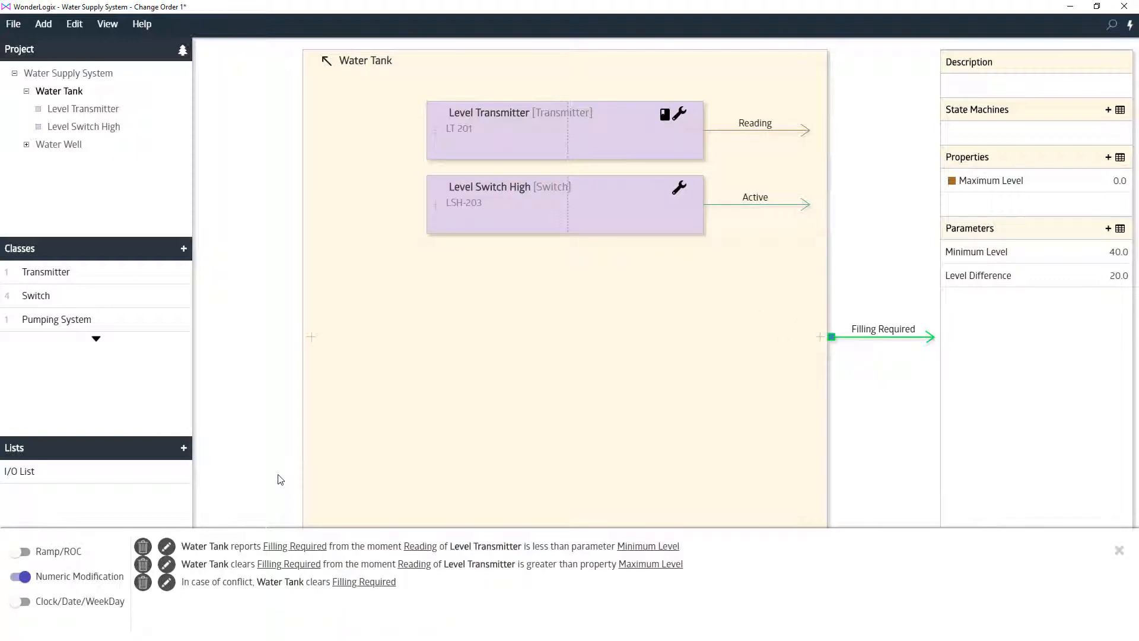
pyautogui.click(167, 564)
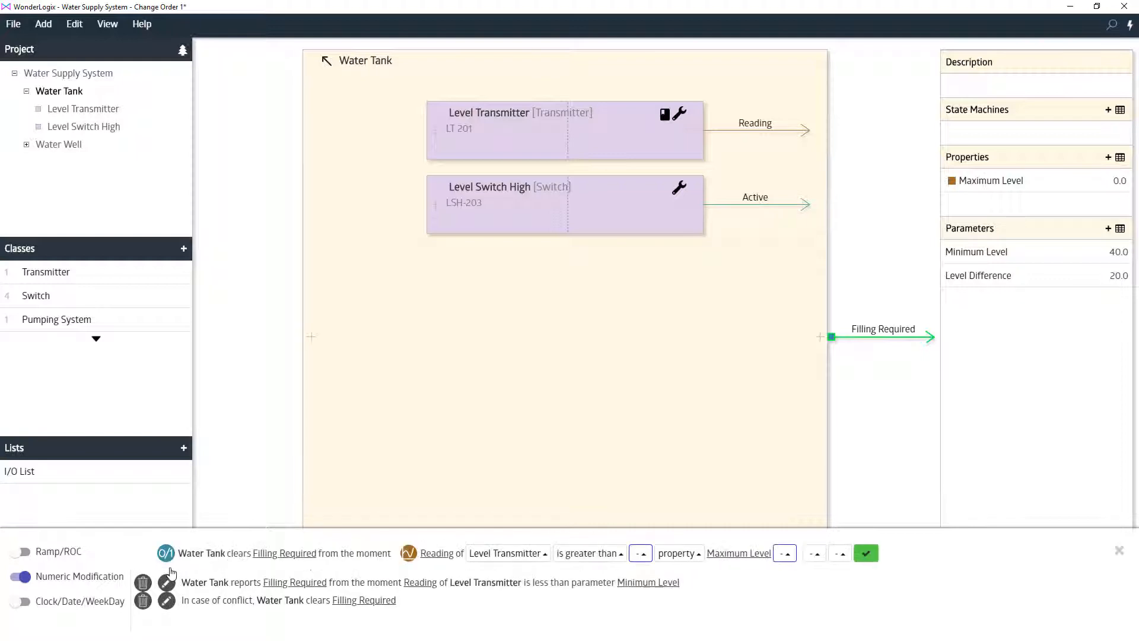
pyautogui.click(840, 553)
pyautogui.click(851, 534)
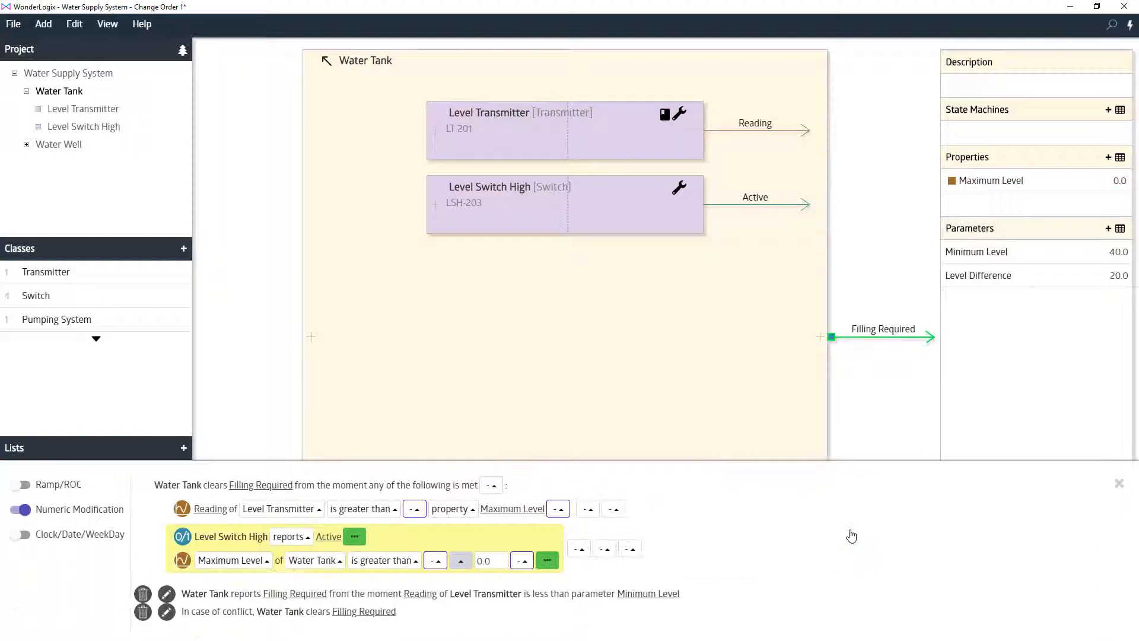
pyautogui.click(278, 540)
pyautogui.click(291, 420)
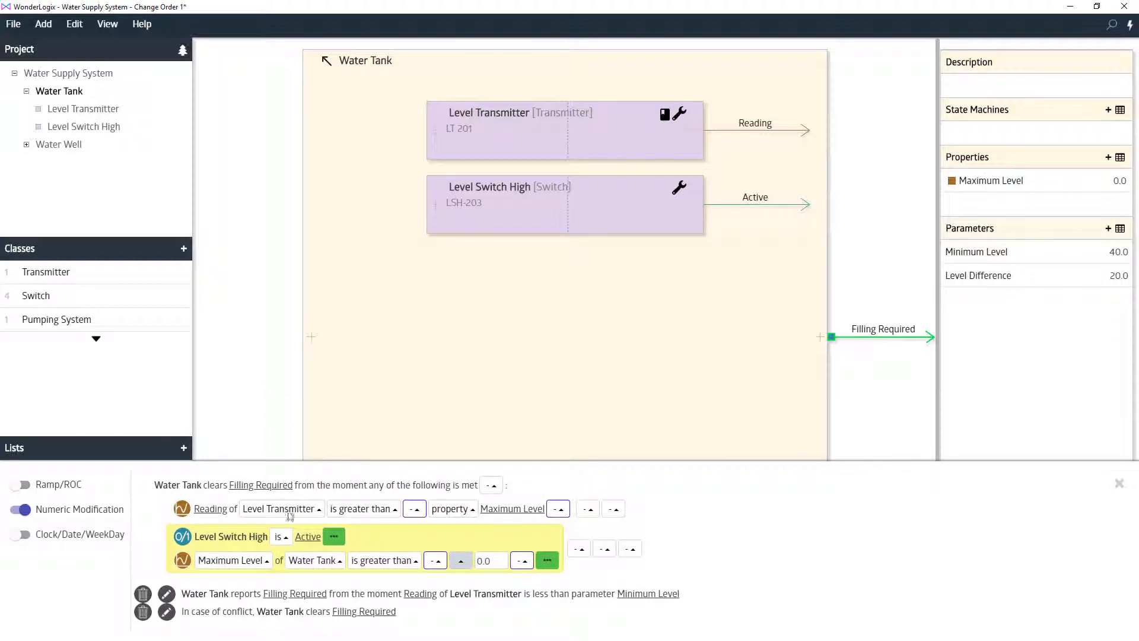
pyautogui.click(343, 539)
pyautogui.click(415, 533)
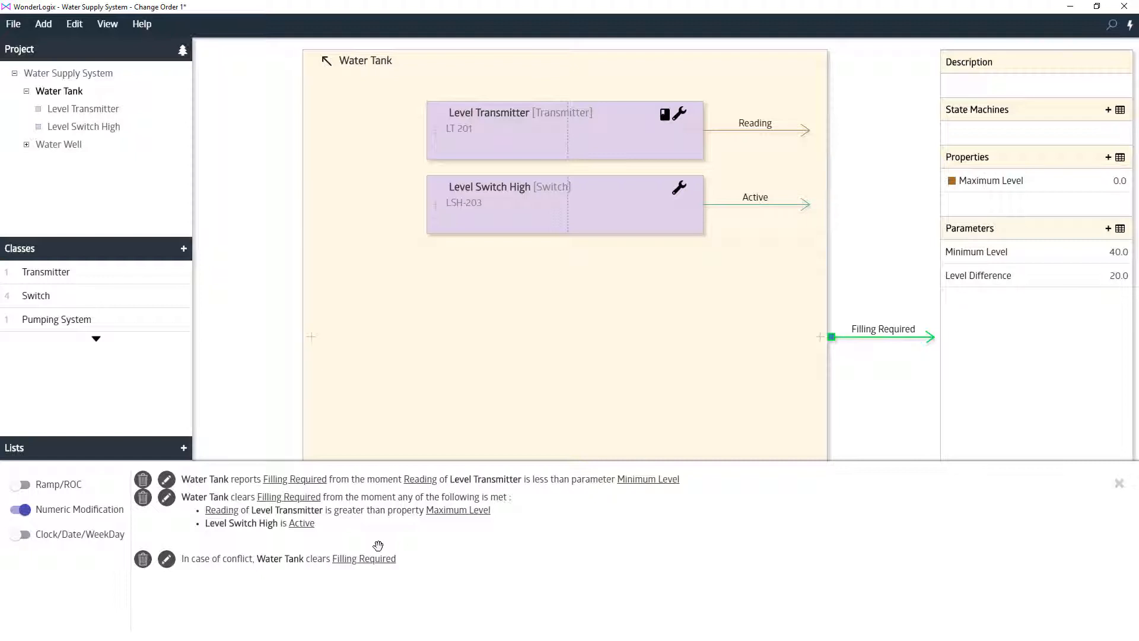
# Step: Extend the rule that reports Filling Required with the additional all-of condition "Level Switch High is not Active", save it, and close the rule editor
pyautogui.click(169, 483)
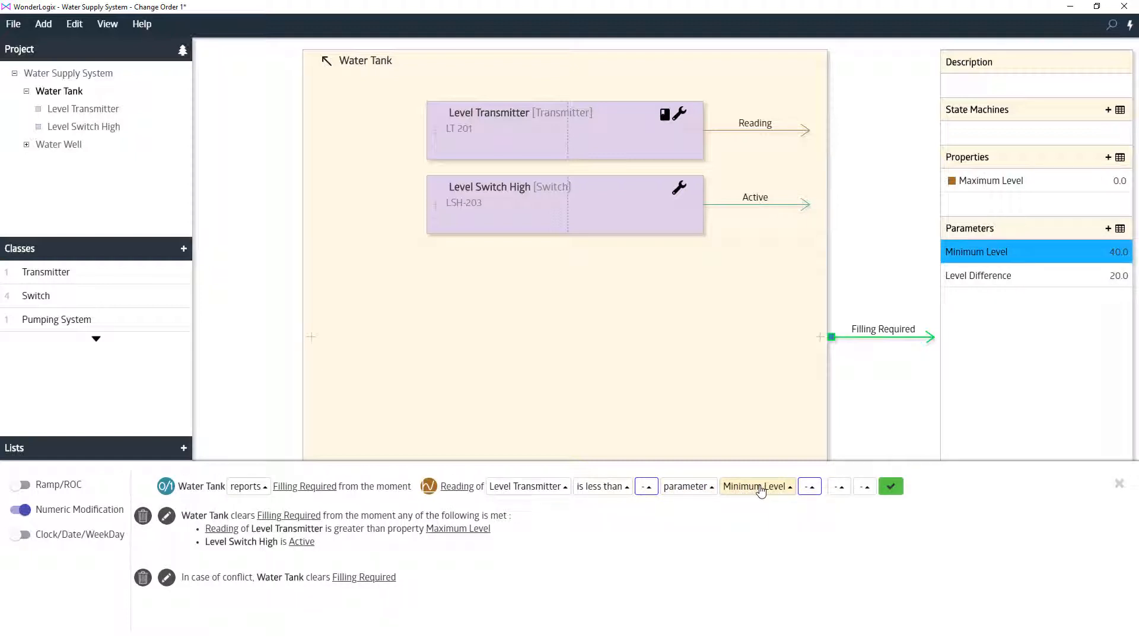
pyautogui.click(865, 486)
pyautogui.click(931, 446)
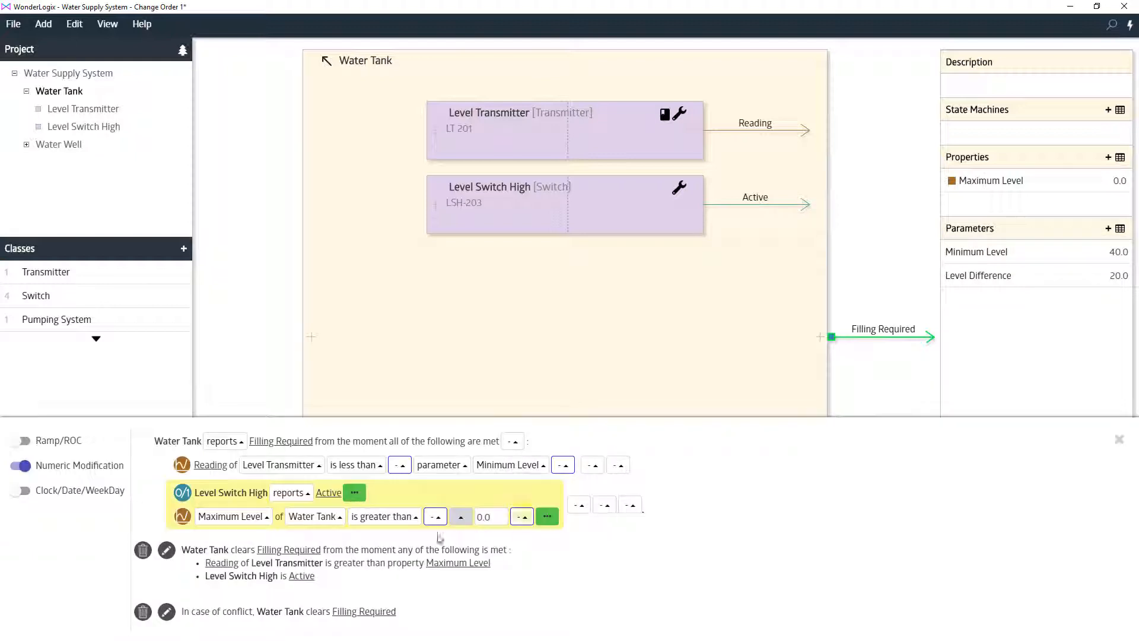
pyautogui.click(296, 494)
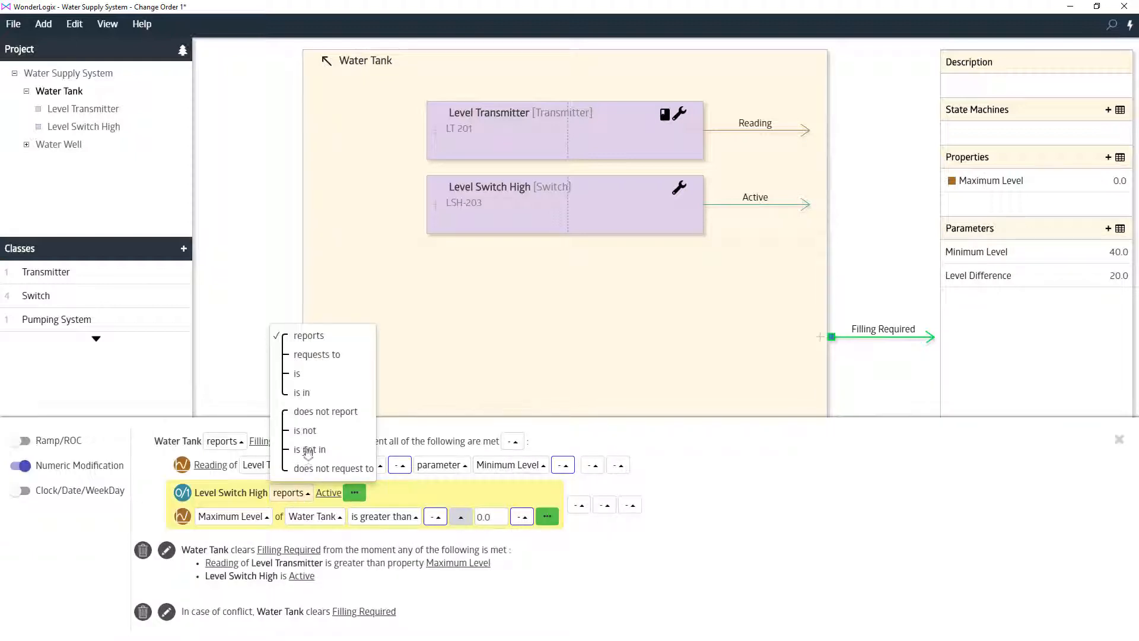
pyautogui.click(305, 431)
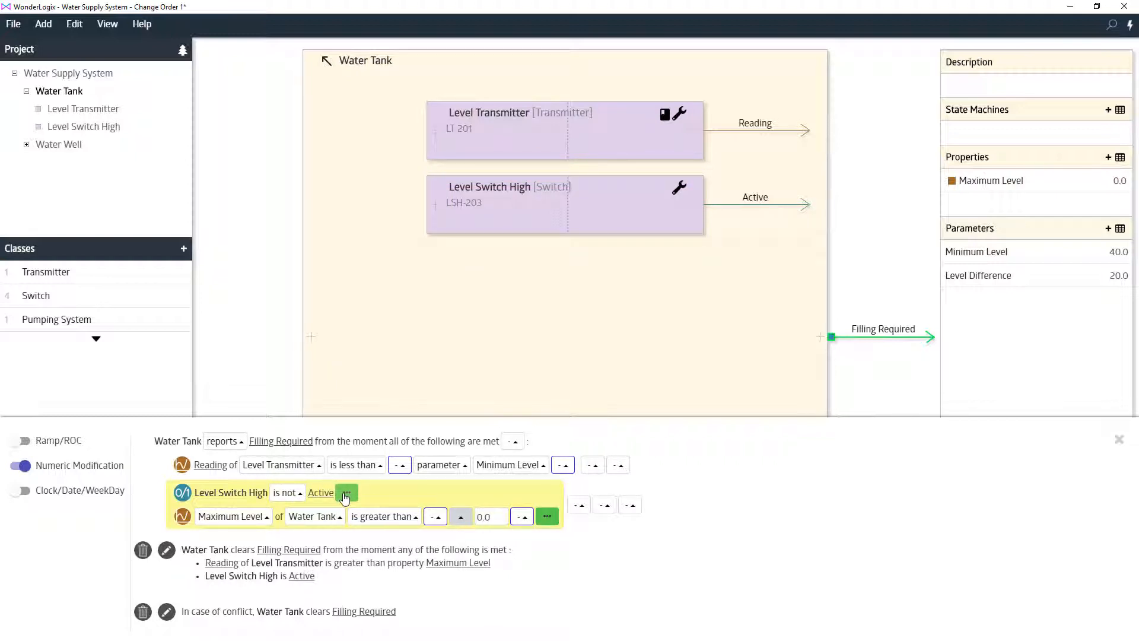
pyautogui.click(346, 496)
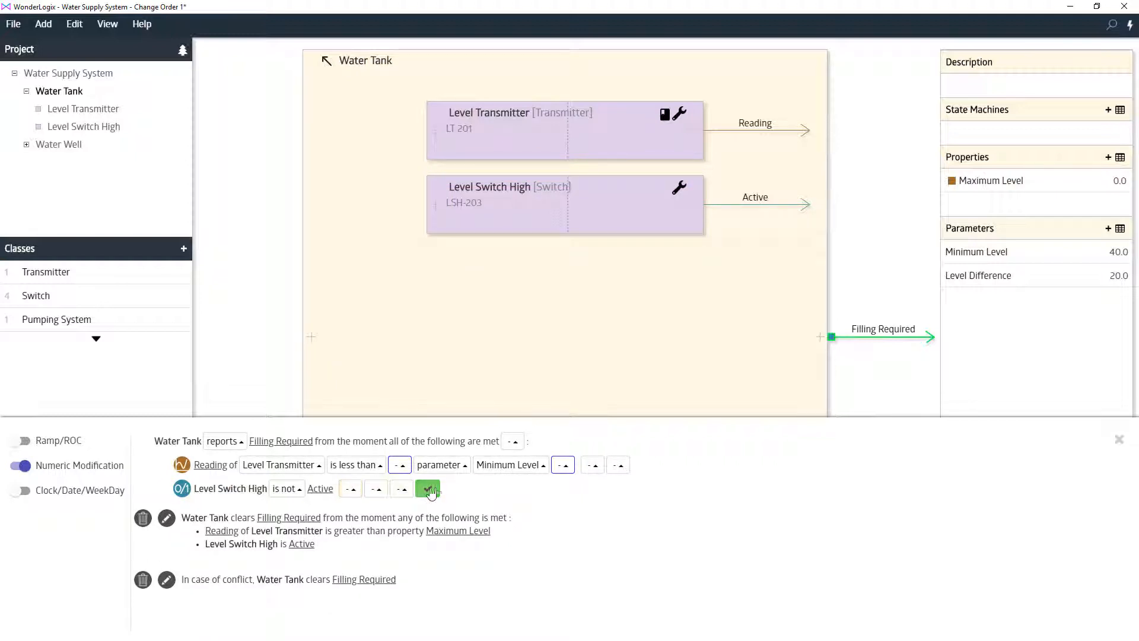
pyautogui.click(433, 490)
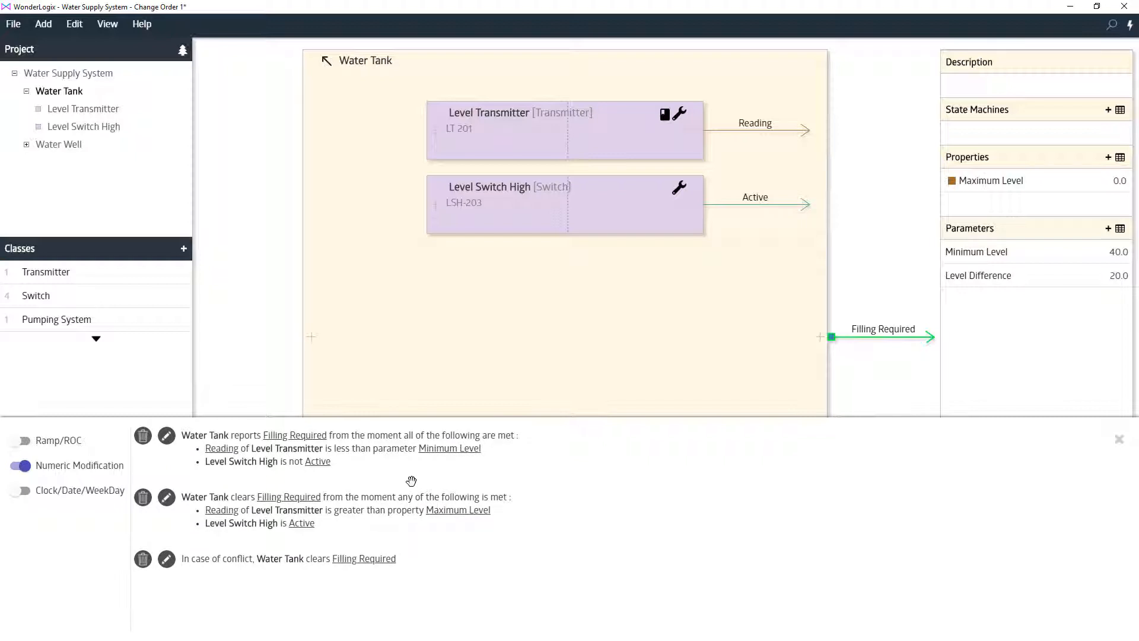
pyautogui.click(1120, 440)
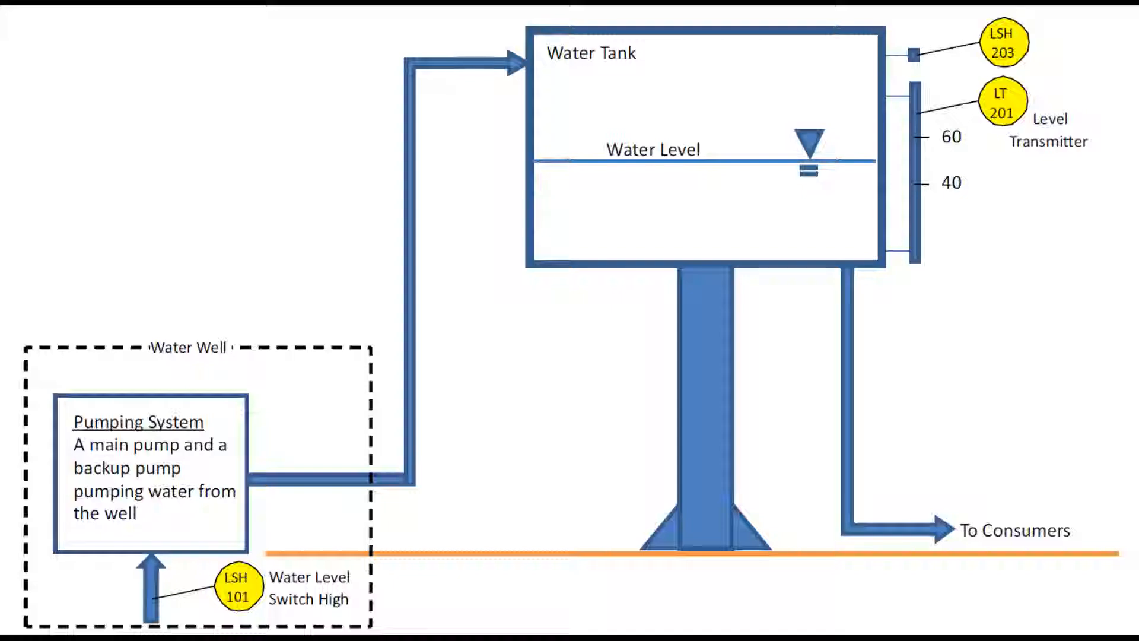